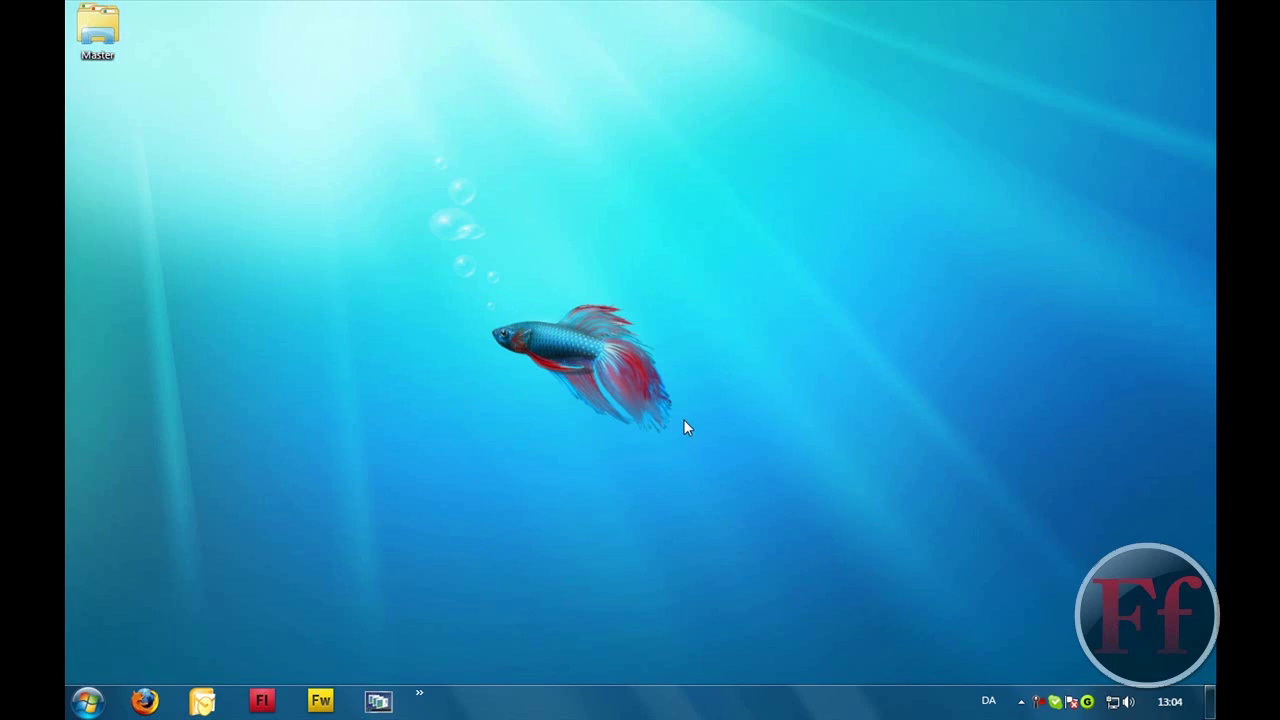
# Open Camtasia Studio and import the WATERMARK and audo enhancement recordings from the Camtasia Studio folder in Documents.
pyautogui.moveTo(67, 363)
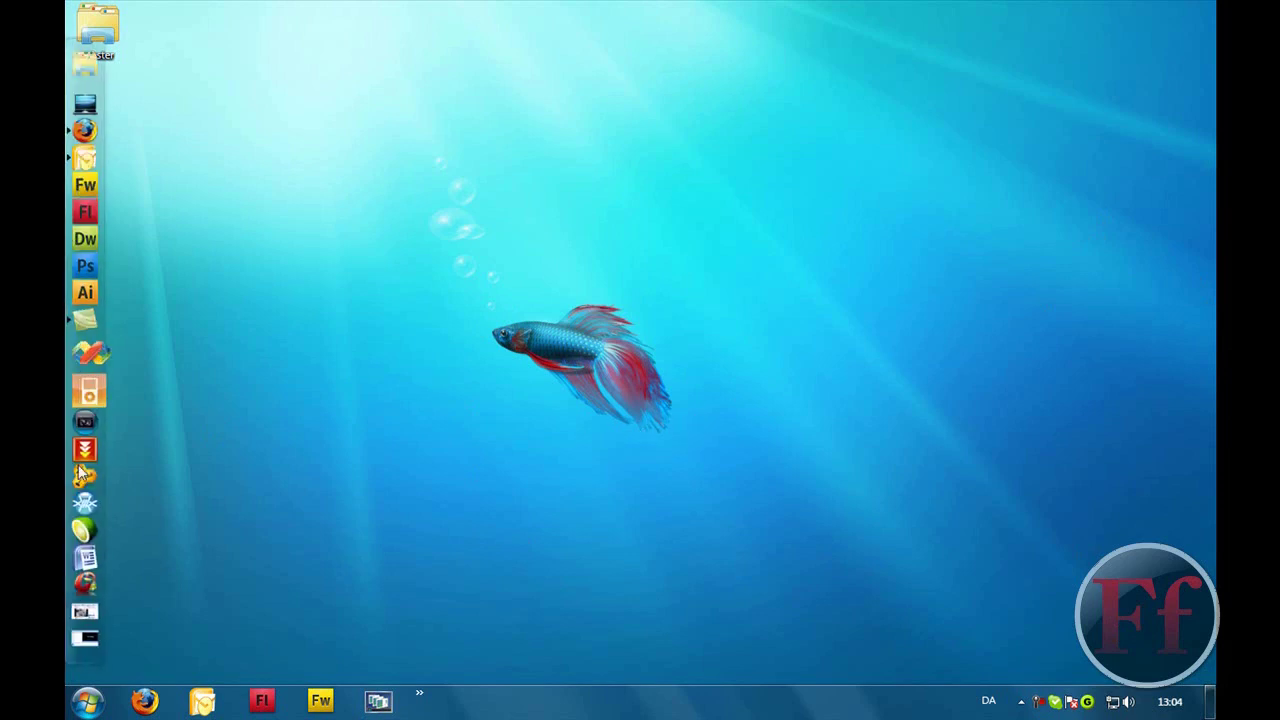
pyautogui.click(88, 628)
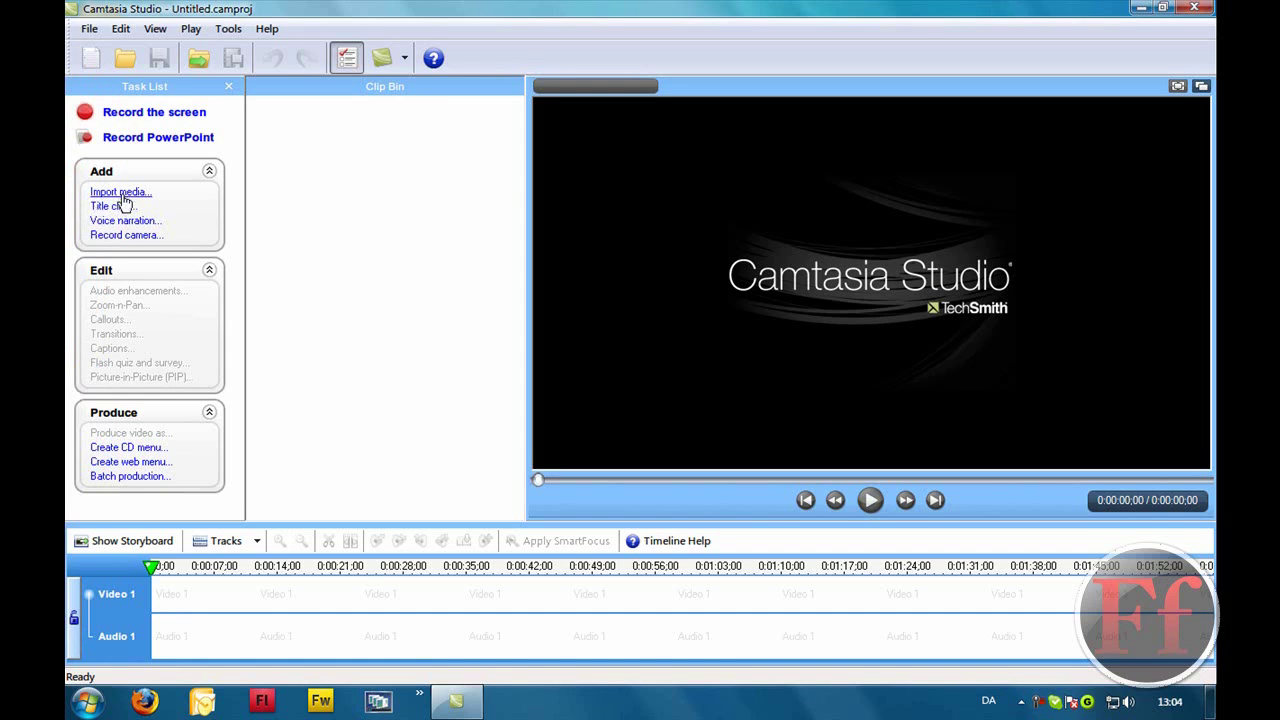
pyautogui.click(120, 195)
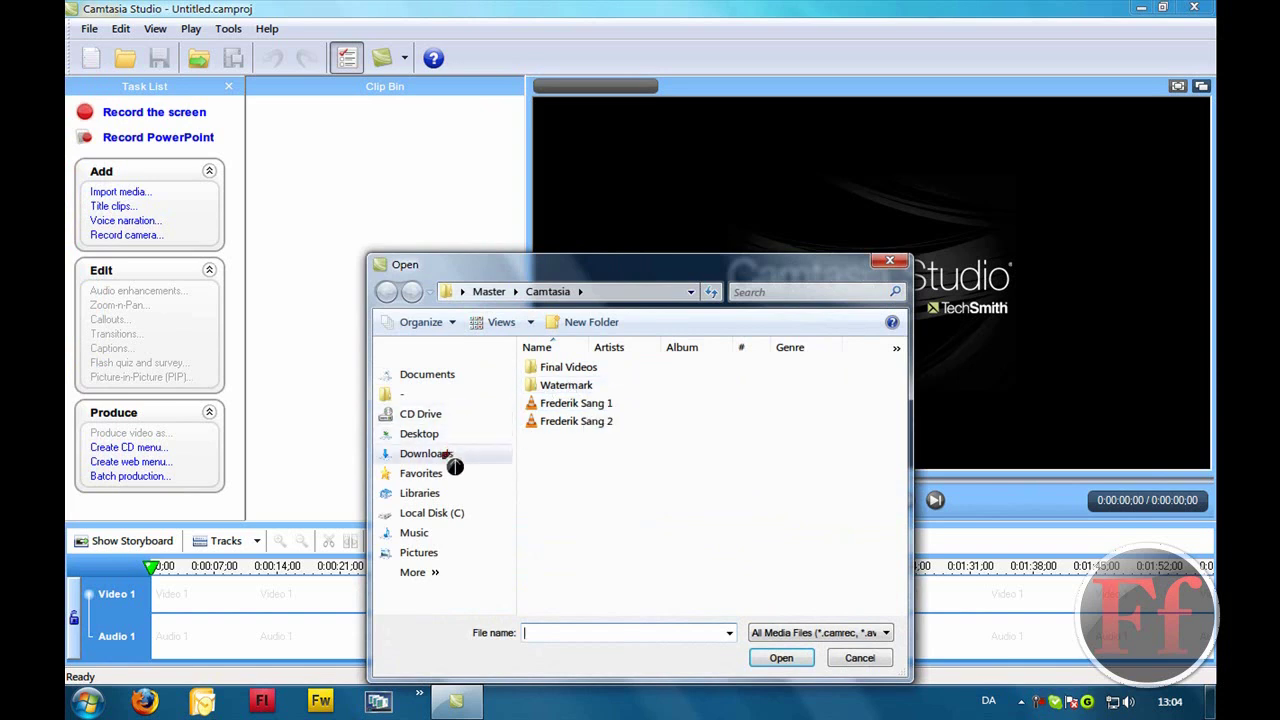
pyautogui.click(440, 375)
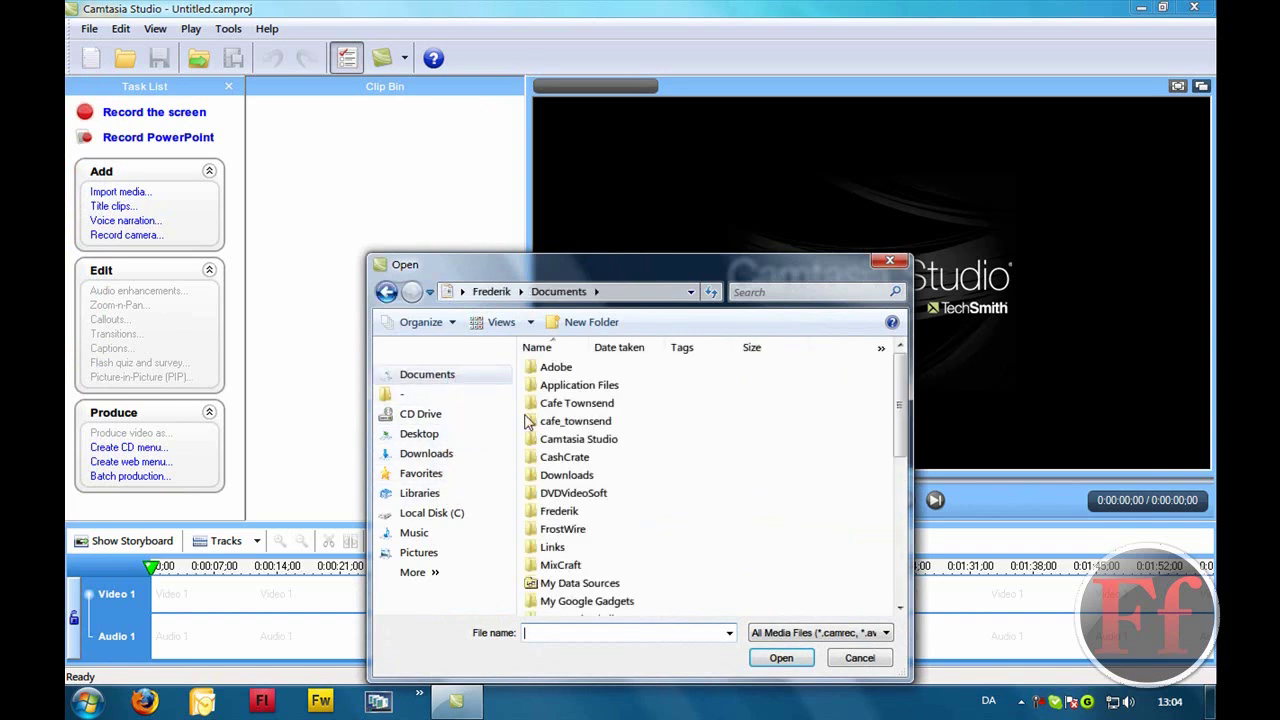
pyautogui.doubleClick(625, 439)
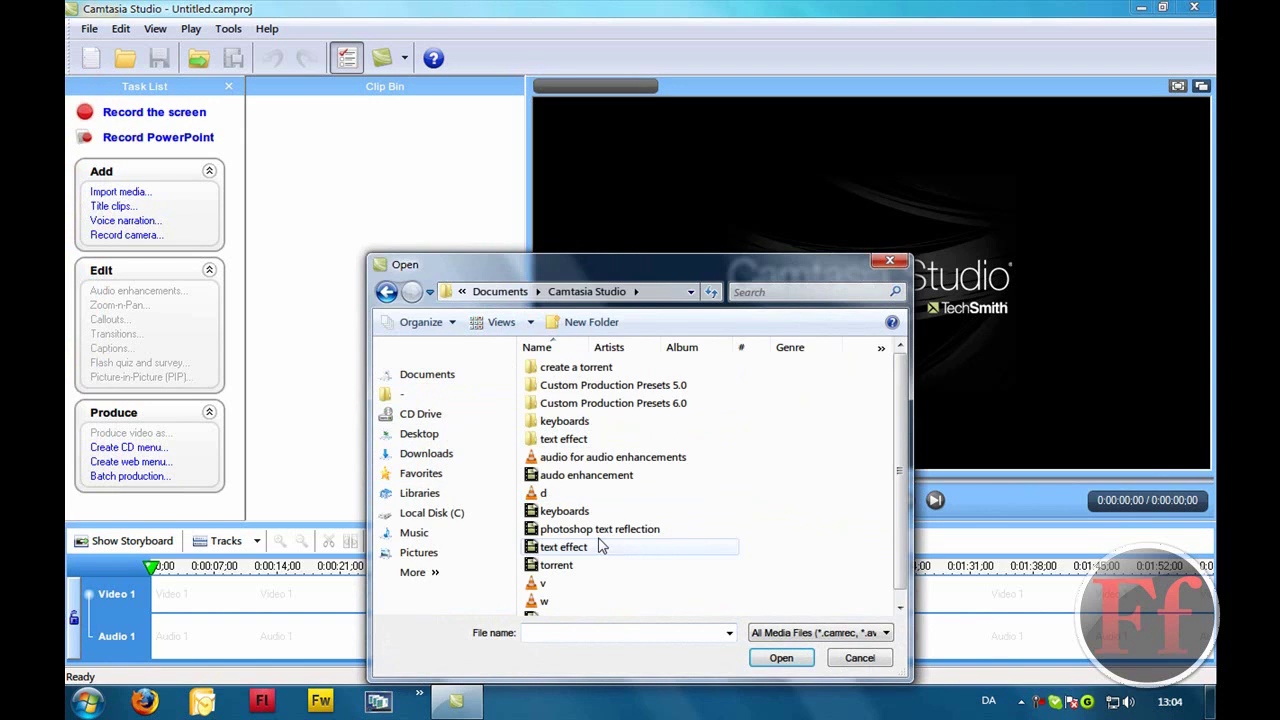
pyautogui.moveTo(899, 526); pyautogui.dragTo(900, 538)
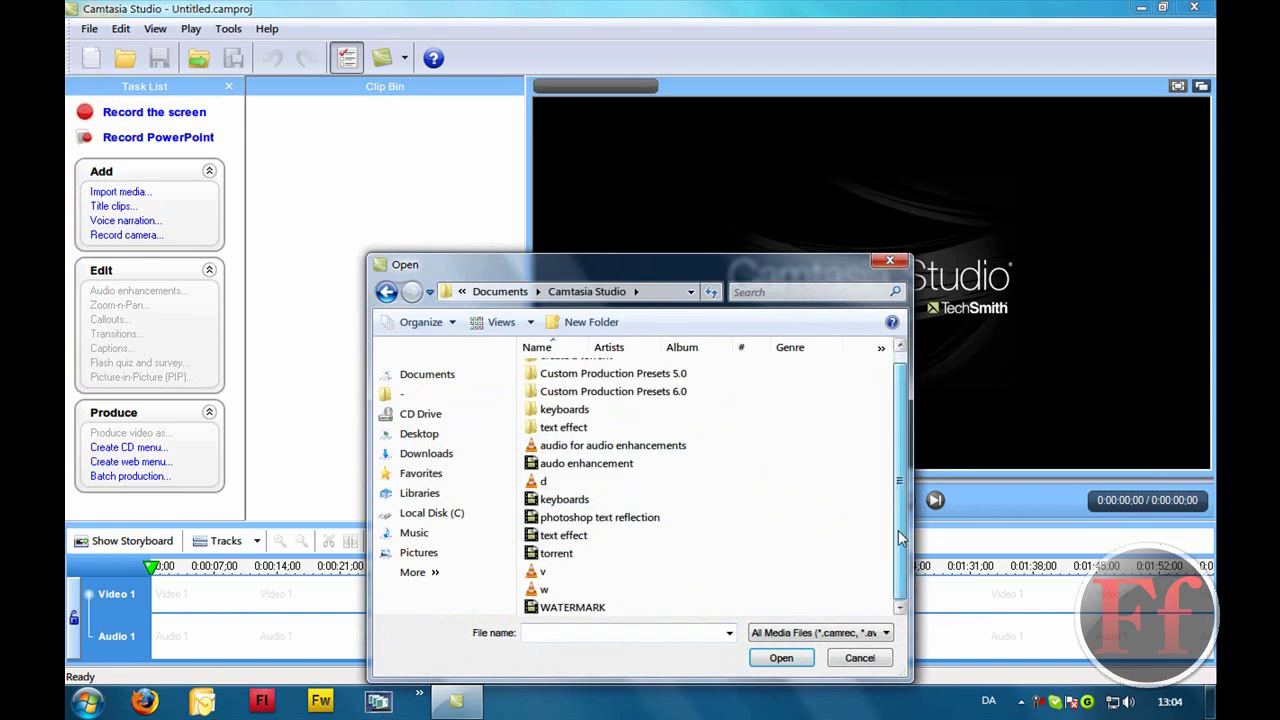
pyautogui.click(645, 612)
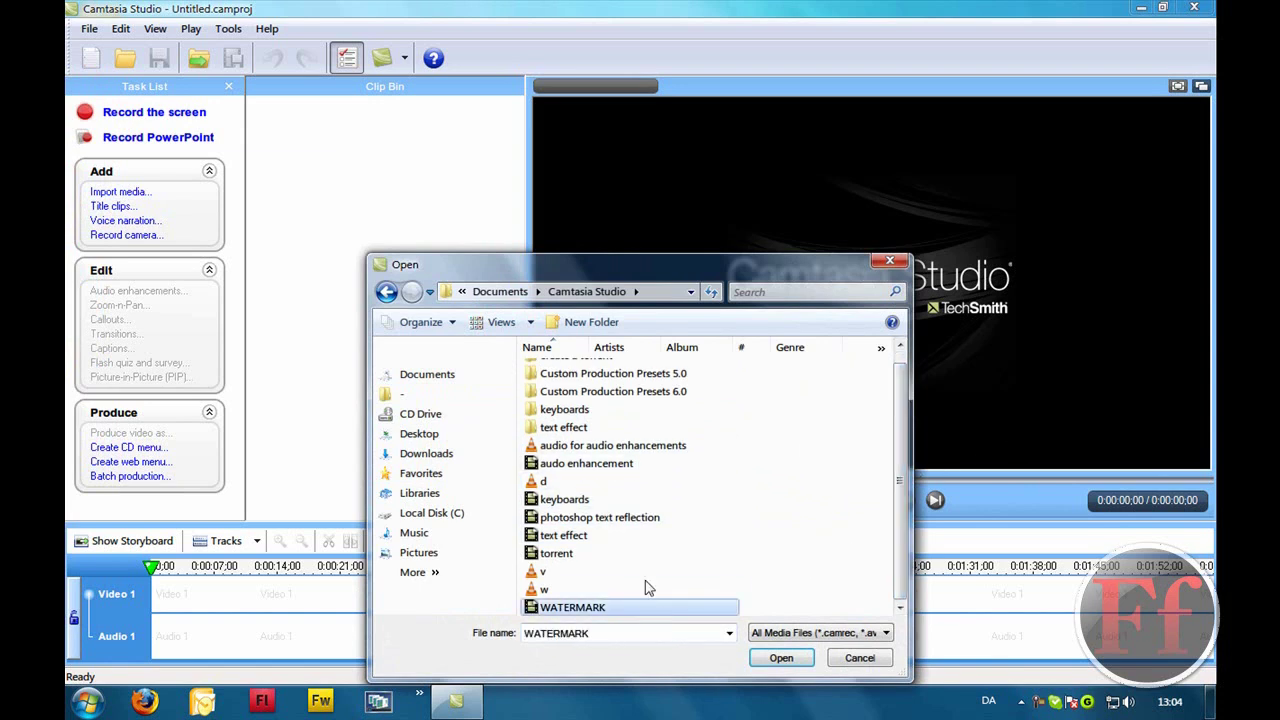
pyautogui.moveTo(645, 607); pyautogui.dragTo(615, 485)
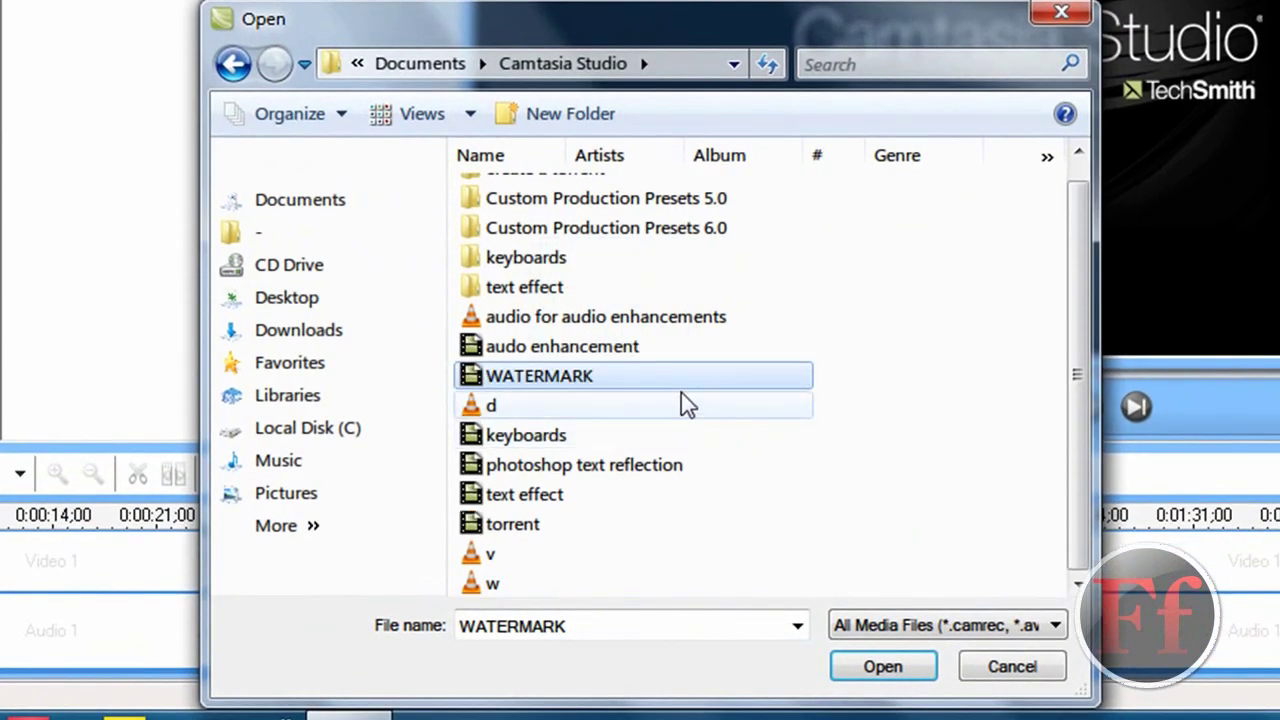
pyautogui.keyDown('ctrl'); pyautogui.click(663, 350); pyautogui.keyUp('ctrl')
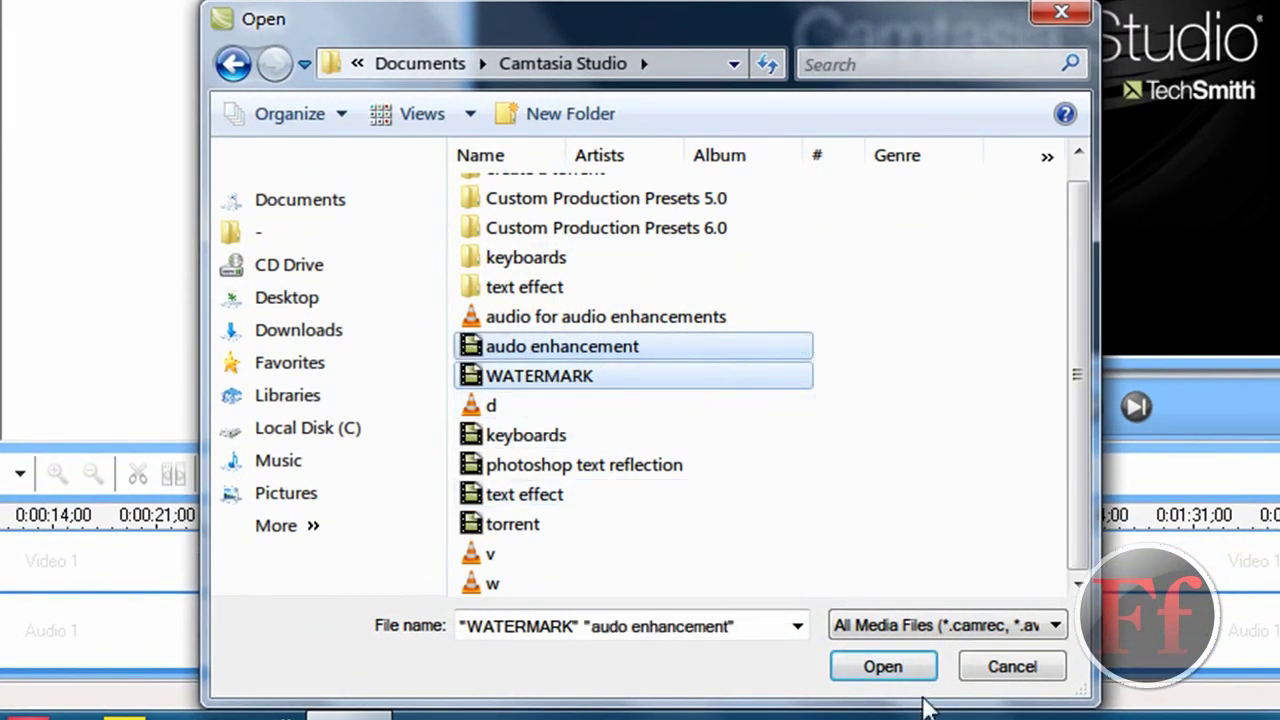
pyautogui.click(890, 665)
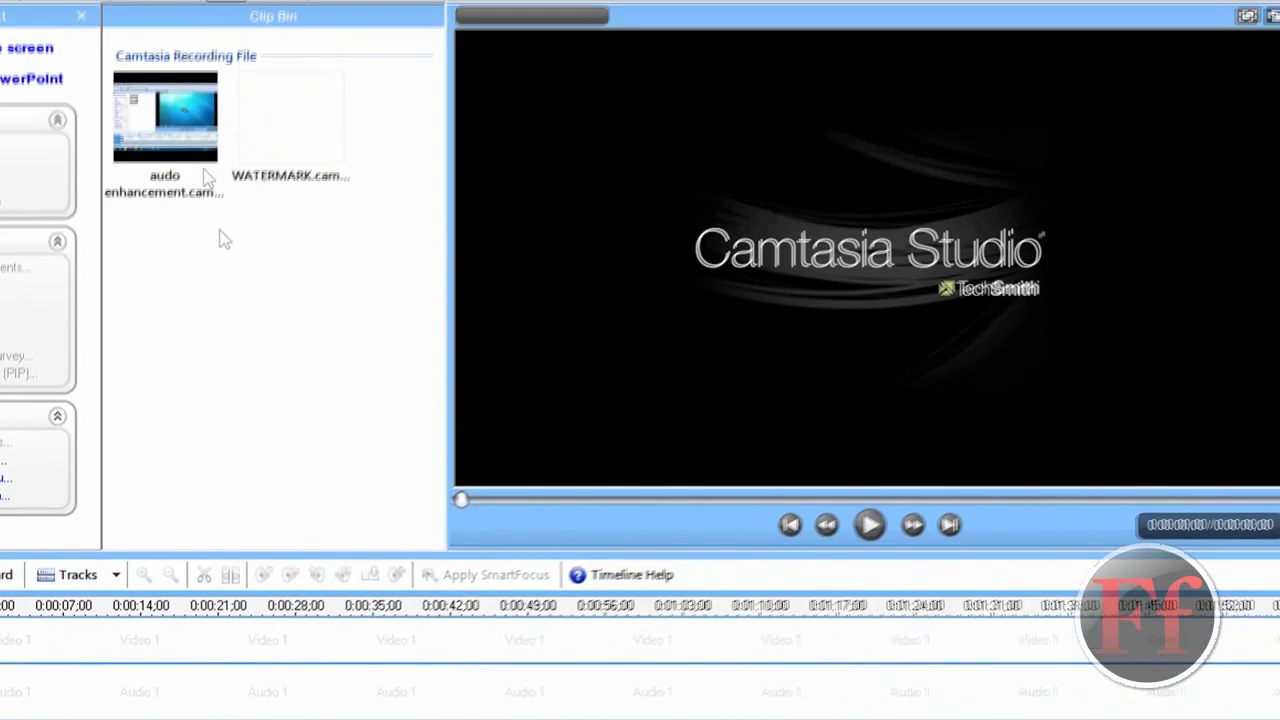
# Add the WATERMARK recording from the clip bin to the timeline.
pyautogui.click(271, 106)
pyautogui.rightClick(271, 104)
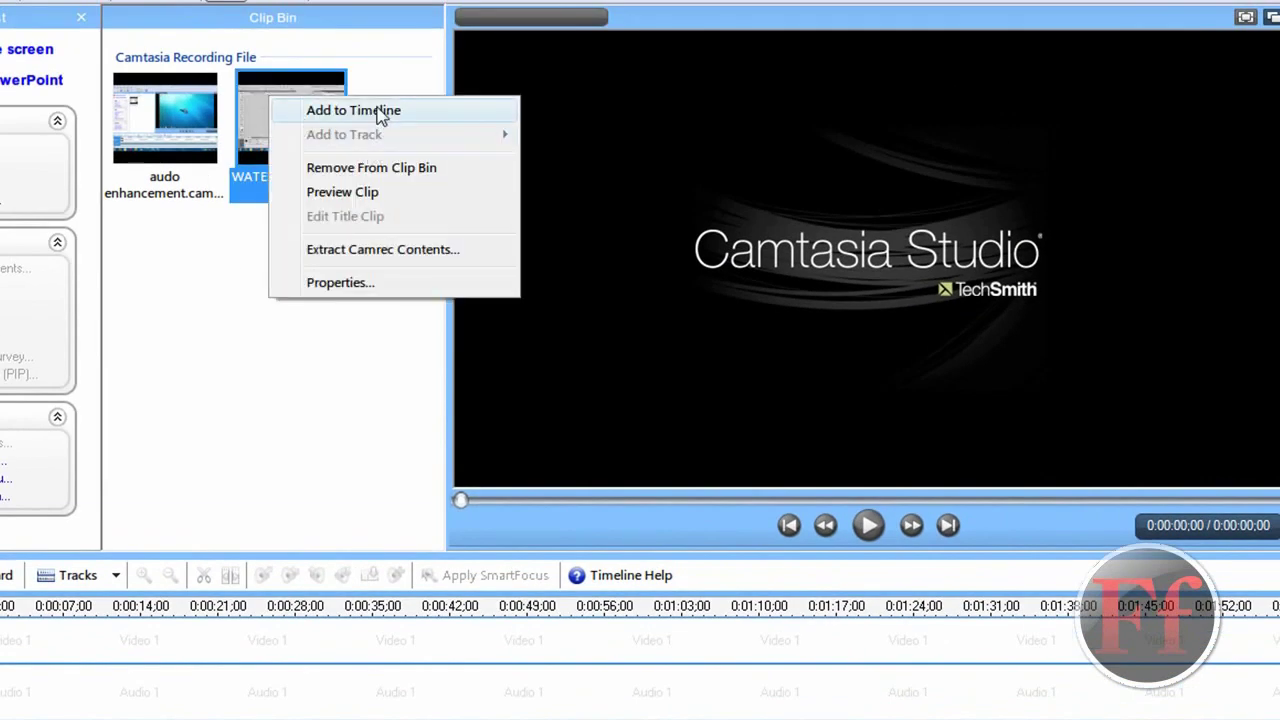
pyautogui.click(380, 112)
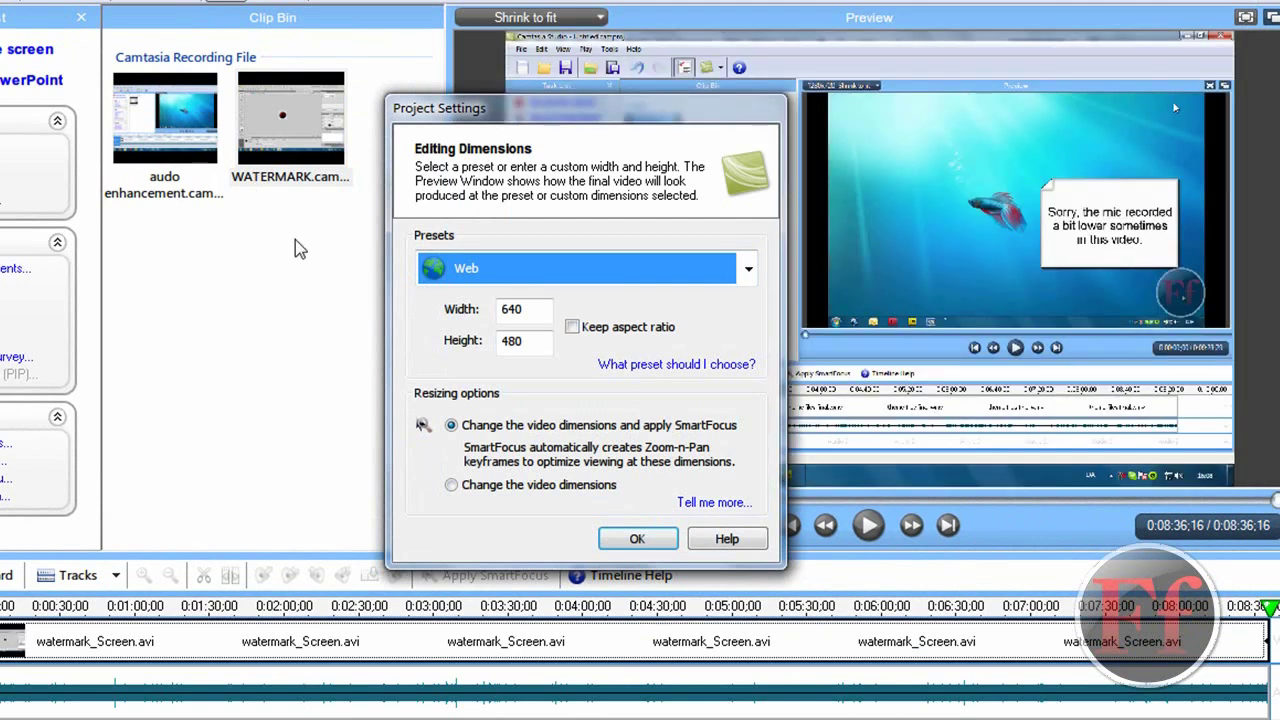
# Set the project's editing dimensions to 1280 by 720, changing the video dimensions without applying SmartFocus.
pyautogui.click(540, 312)
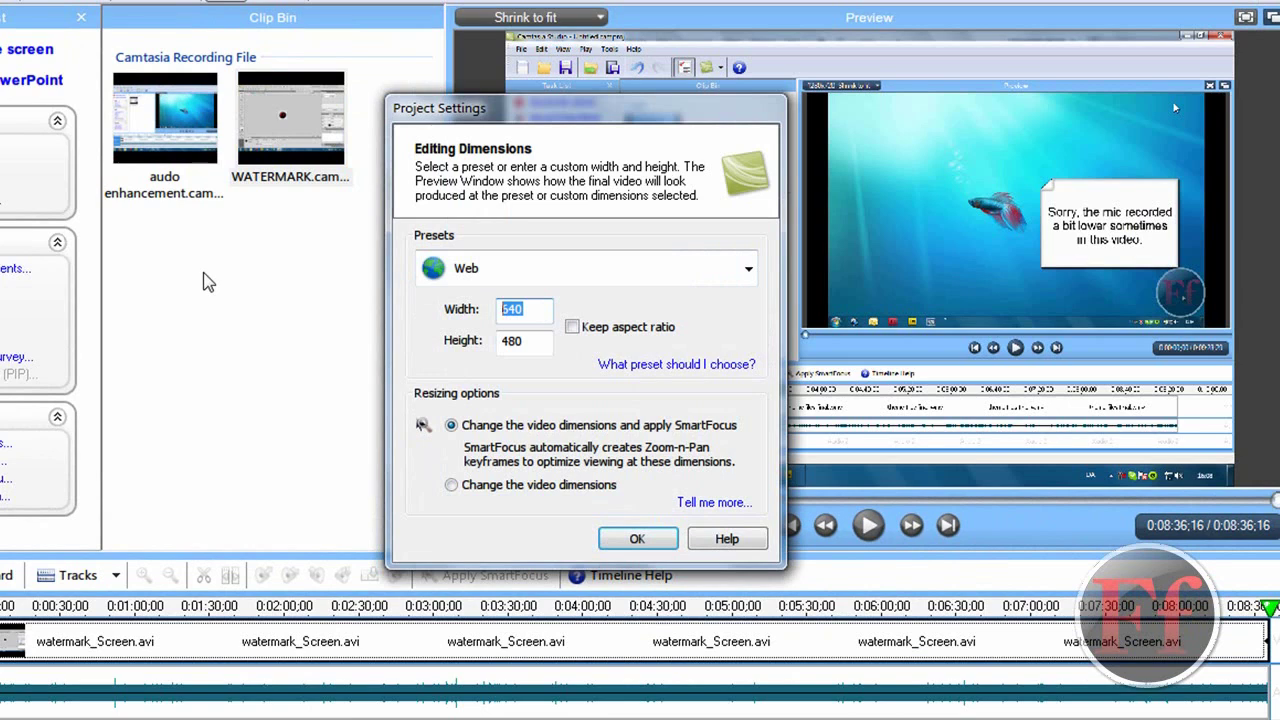
pyautogui.write('1280')
pyautogui.press('Tab')
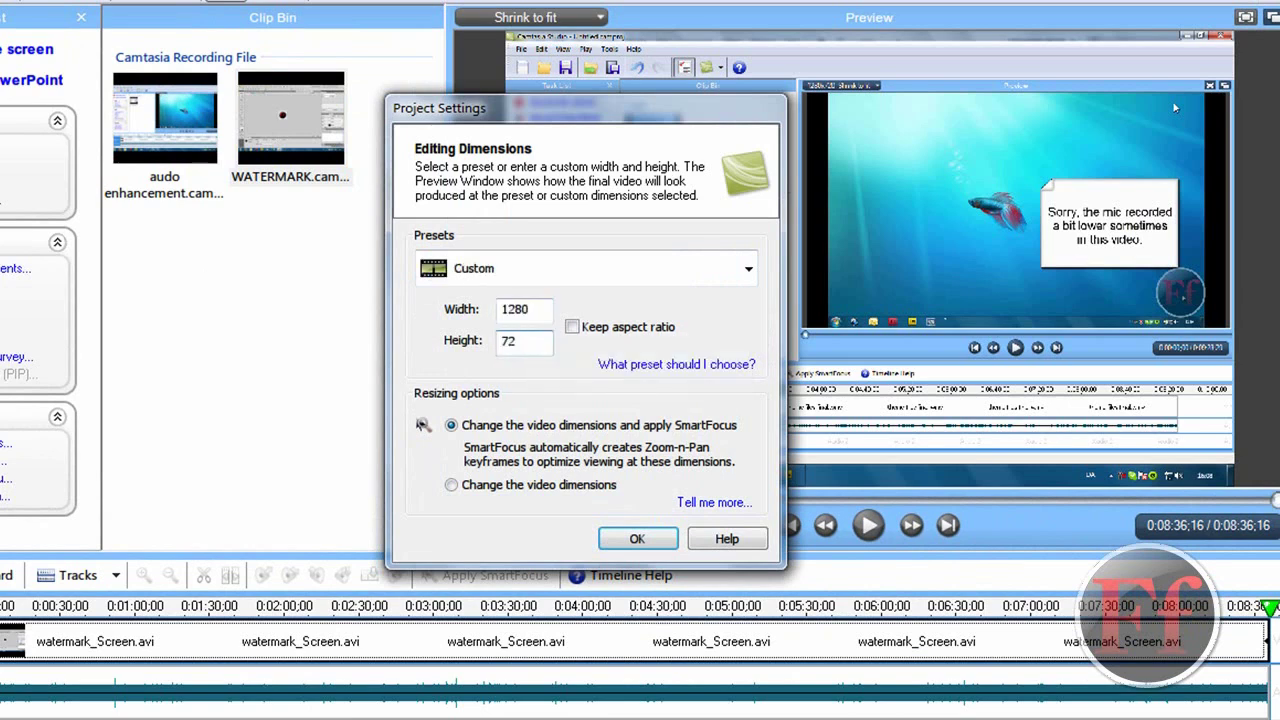
pyautogui.click(527, 490)
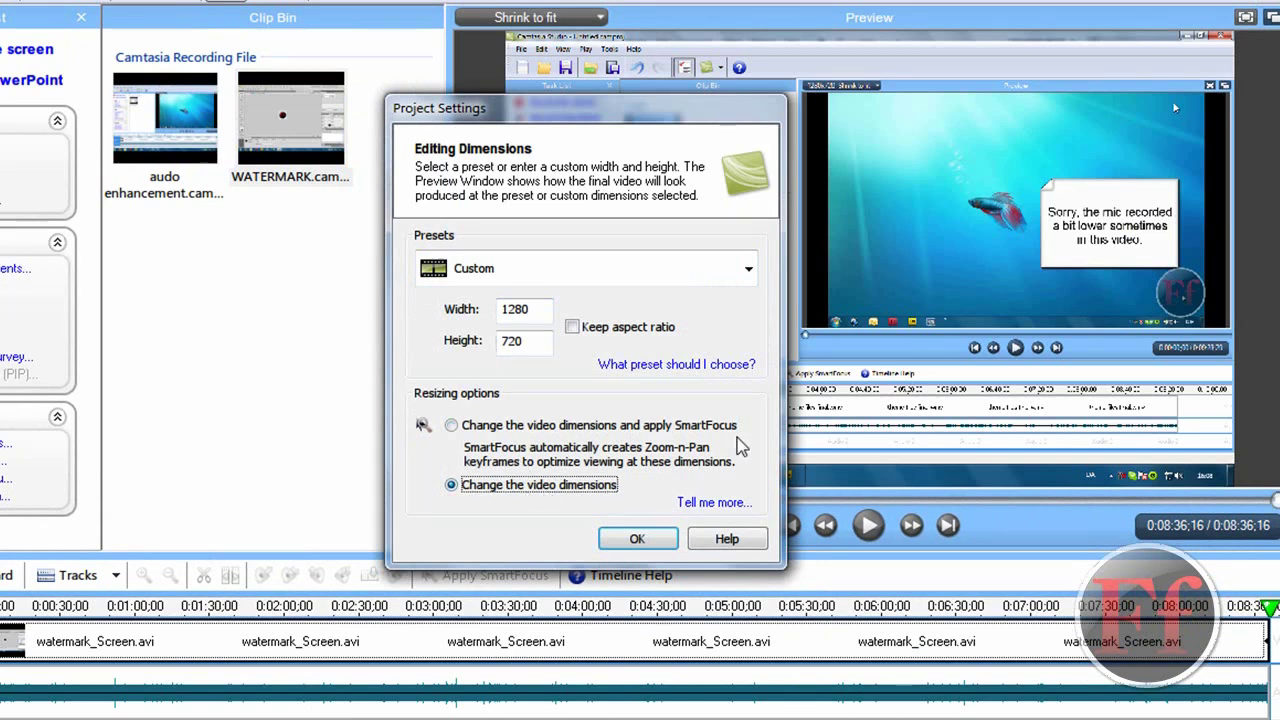
pyautogui.click(638, 540)
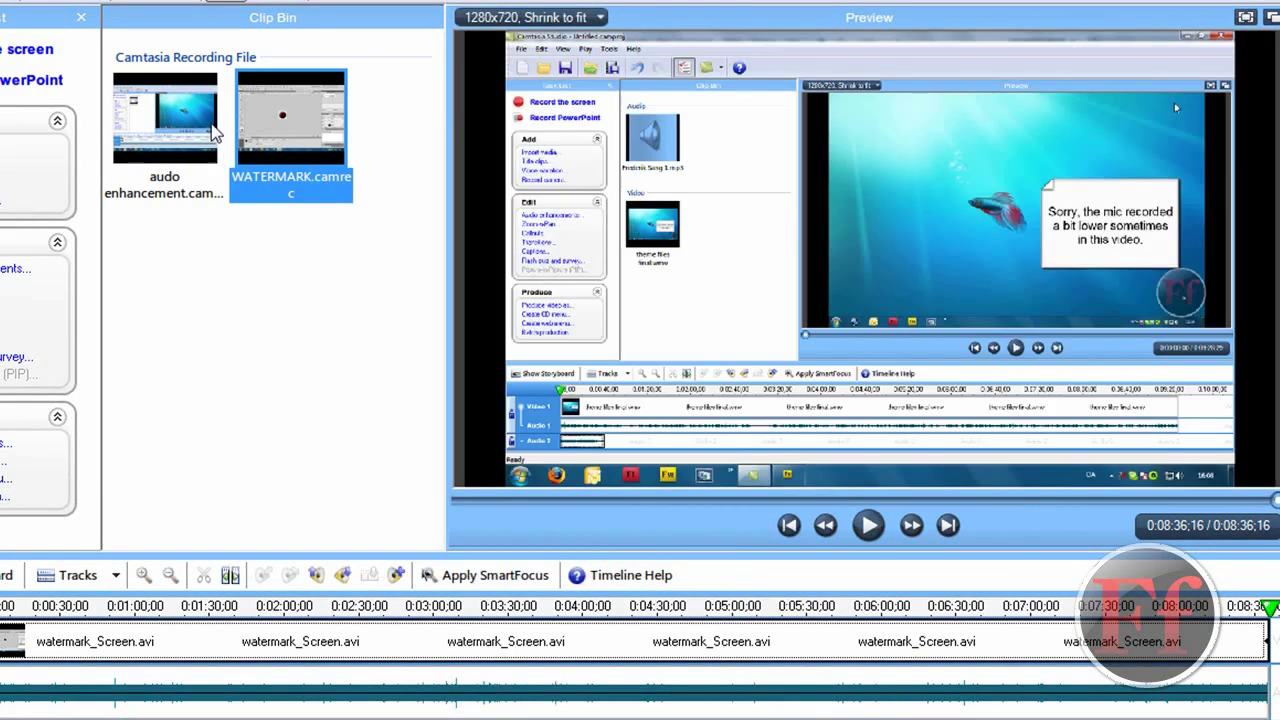
# Place the audo enhancement clip directly after the watermark clip on the timeline and open the audio enhancements.
pyautogui.click(158, 118)
pyautogui.moveTo(158, 118); pyautogui.dragTo(1270, 700)
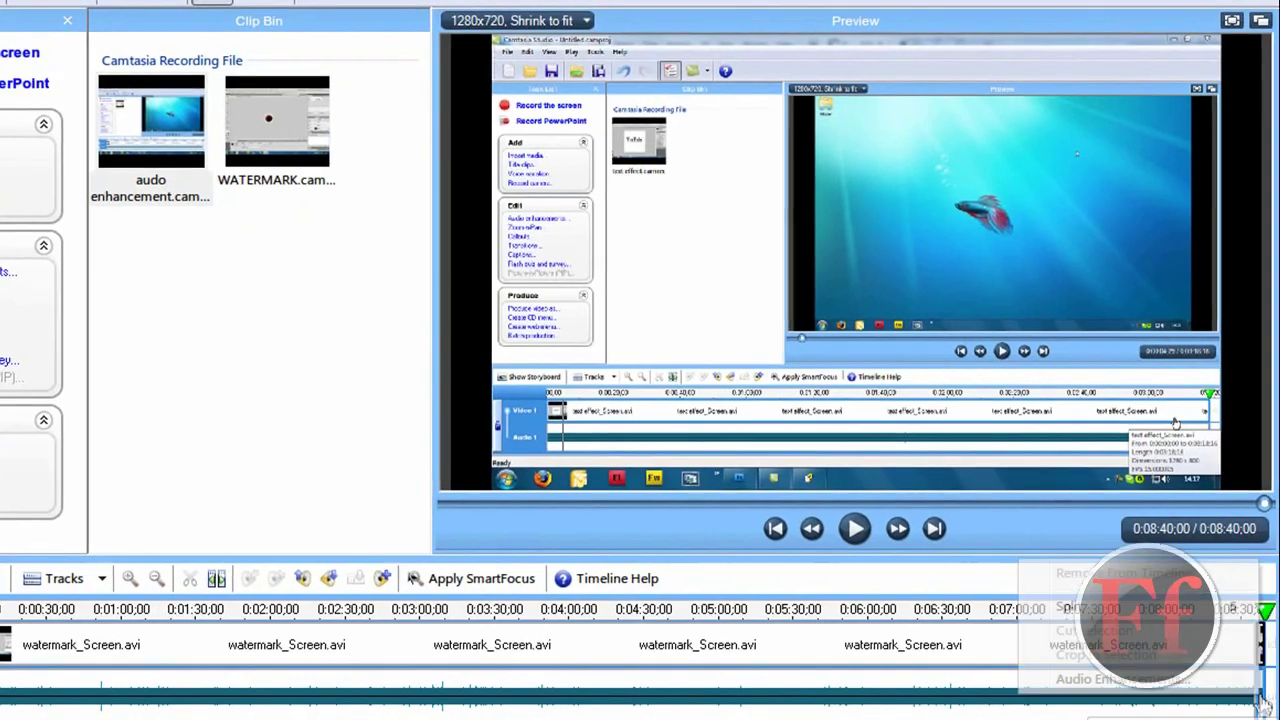
pyautogui.rightClick(1270, 698)
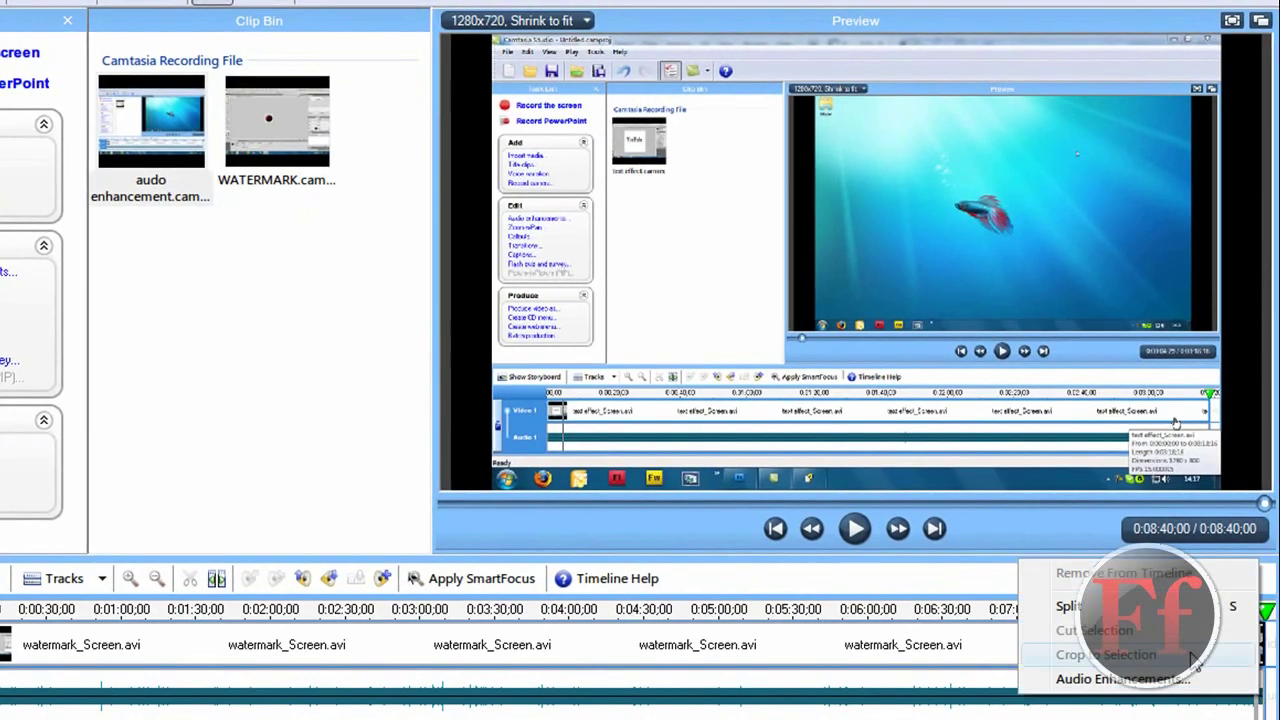
pyautogui.click(1100, 674)
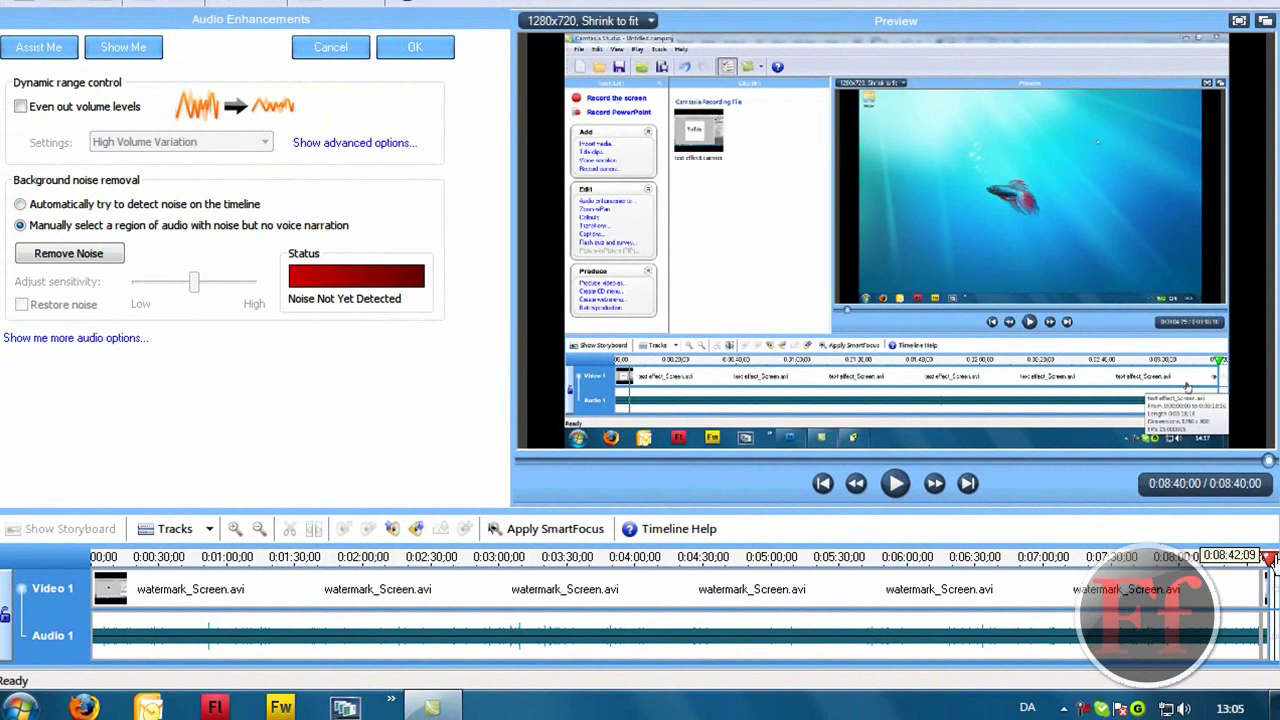
# Remove background noise from the audio, using the short appended clip from 0:08:36;16 to 0:08:40;00 as the manually selected noise region.
pyautogui.moveTo(1270, 557)
pyautogui.mouseDown()
pyautogui.moveTo(1254, 554)
pyautogui.moveTo(1265, 550)
pyautogui.mouseUp()
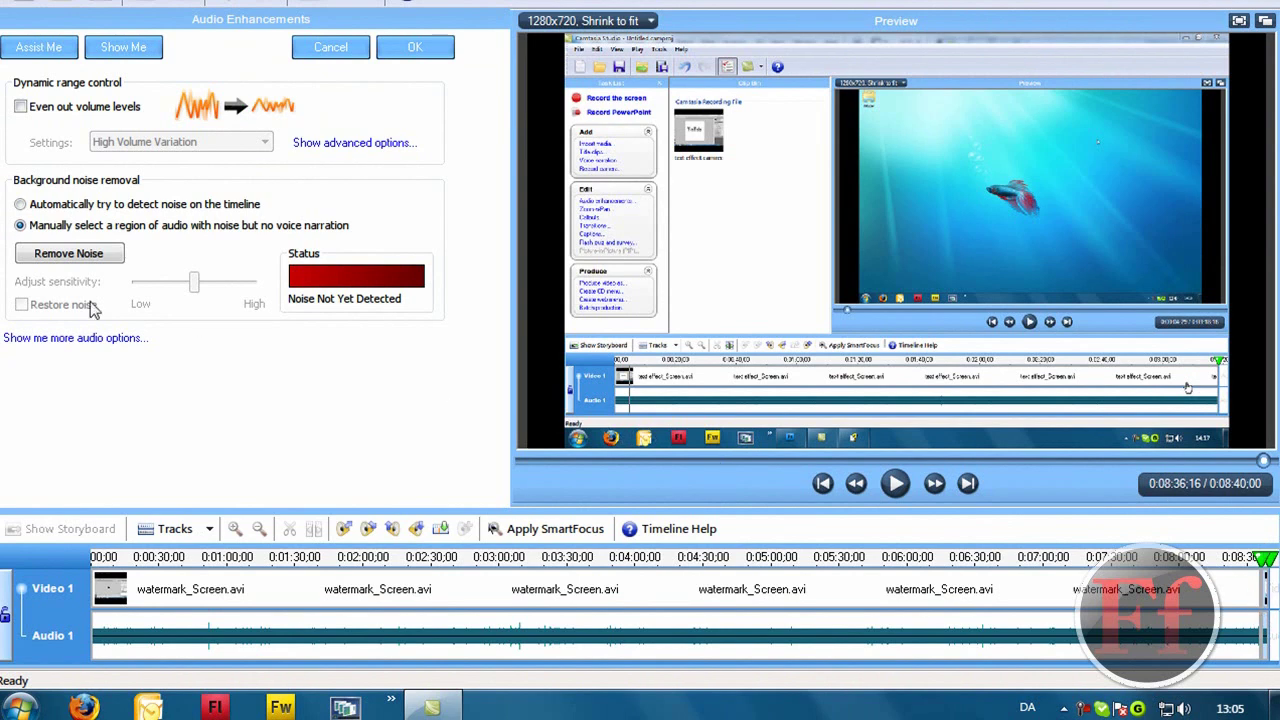
pyautogui.click(70, 256)
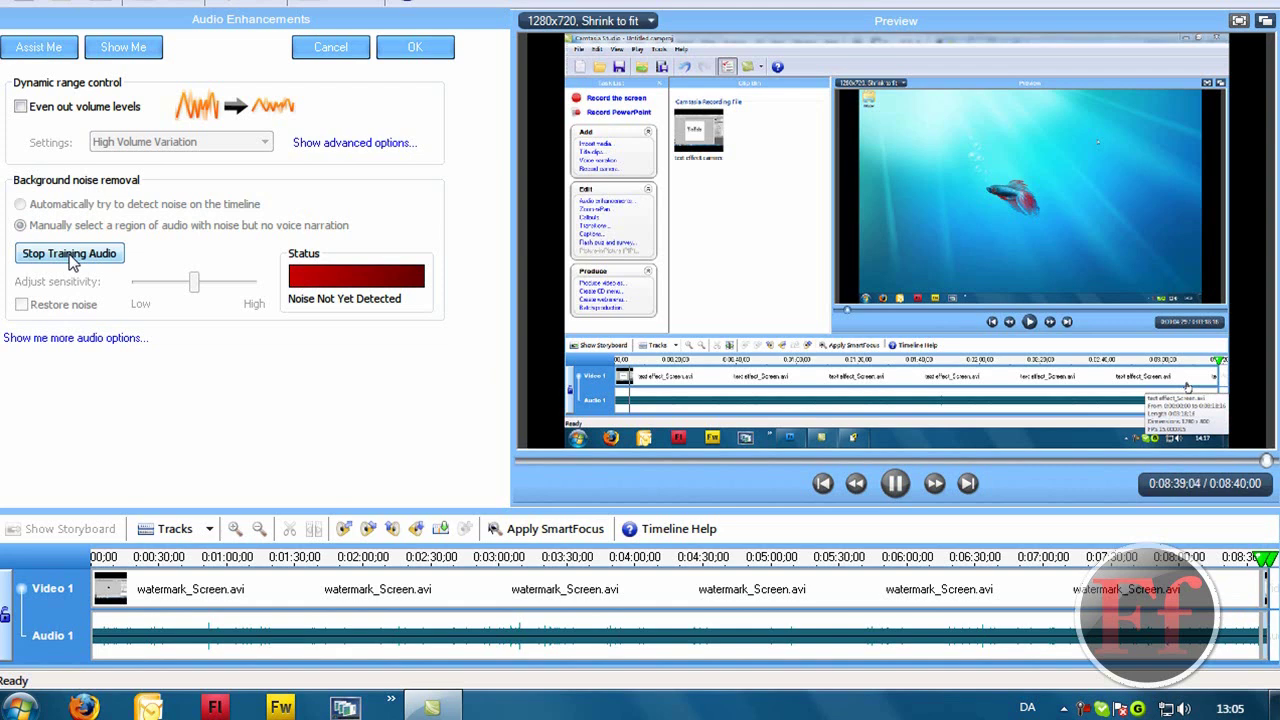
pyautogui.click(70, 256)
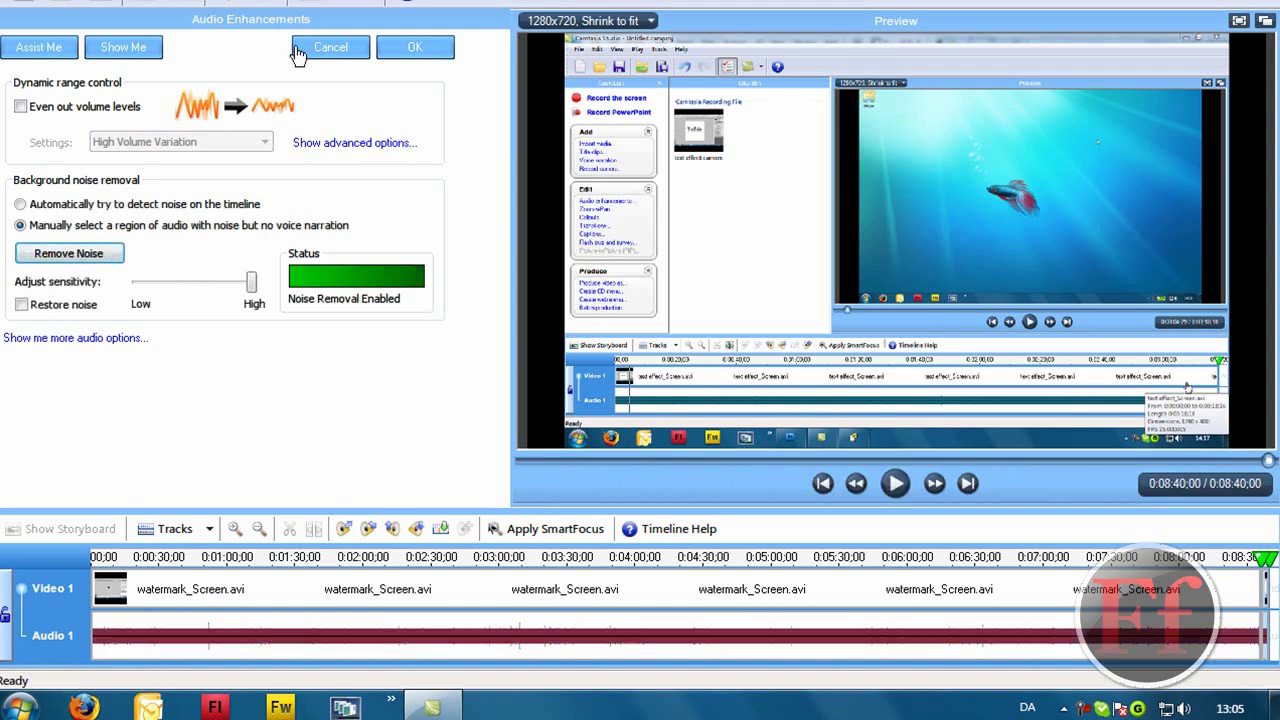
pyautogui.click(415, 47)
# Delete the short audo enhancement clip from the end of the timeline.
pyautogui.click(1240, 598)
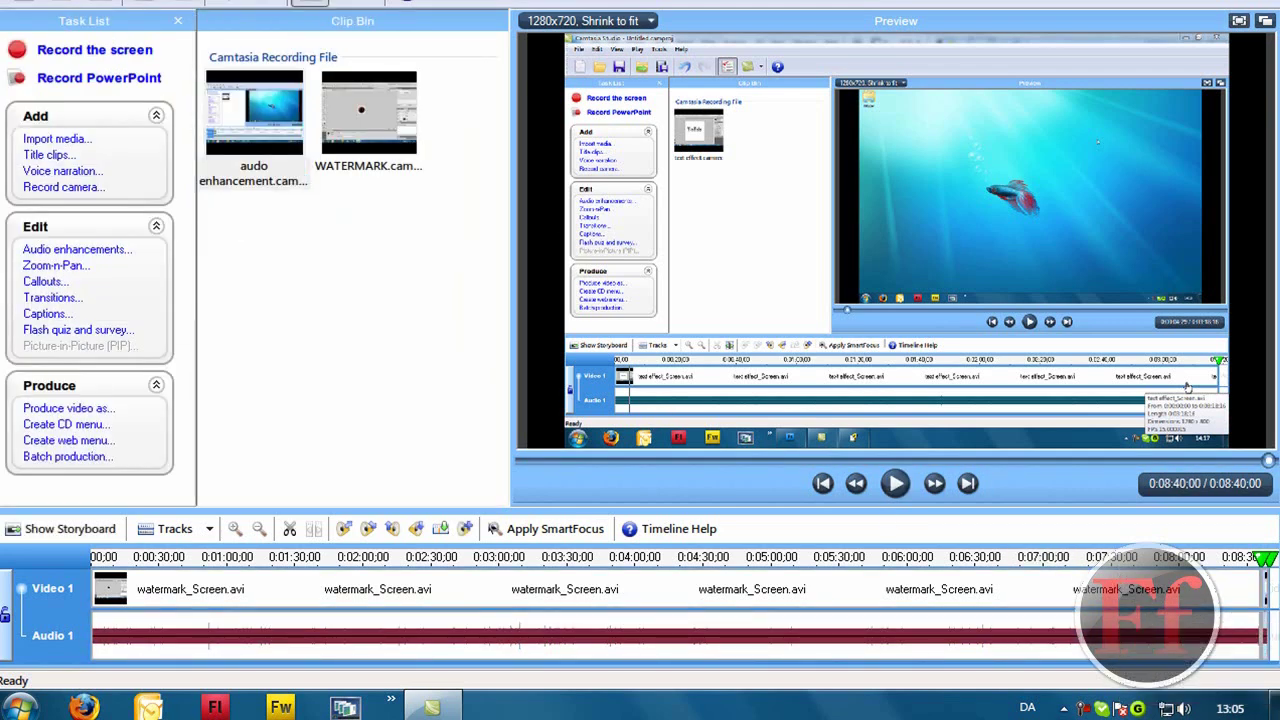
pyautogui.click(1266, 590)
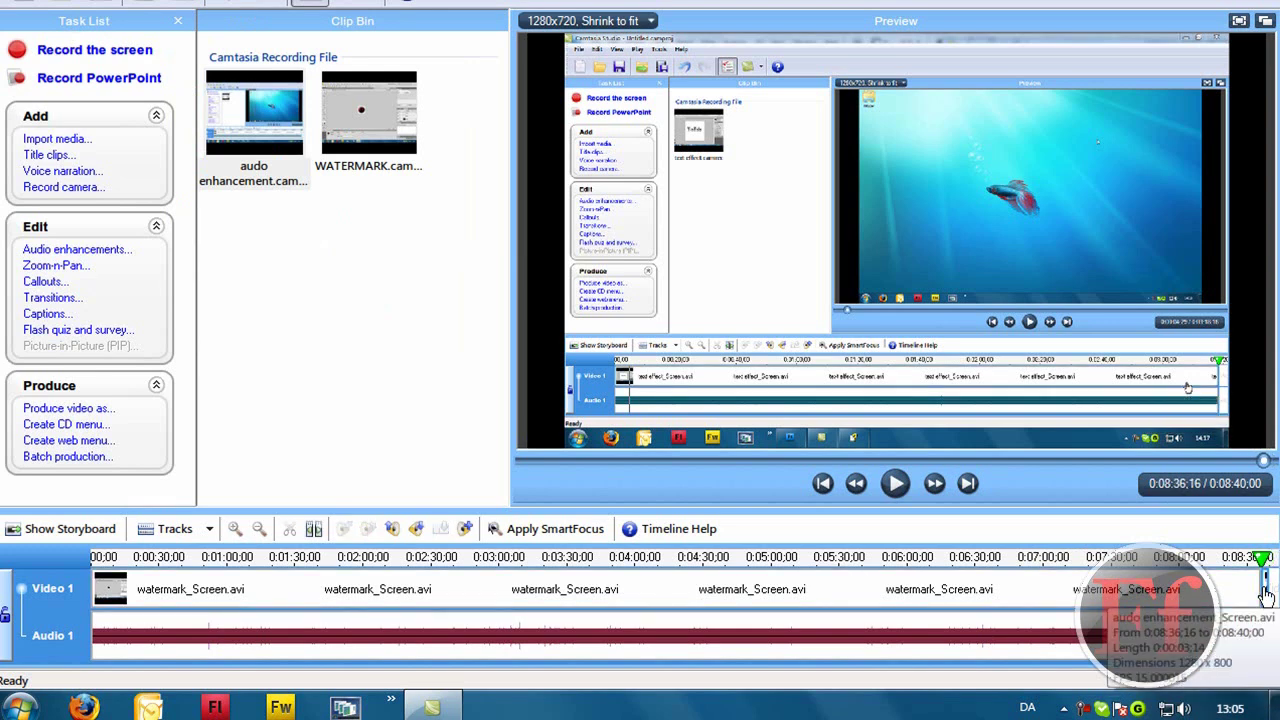
pyautogui.press('Delete')
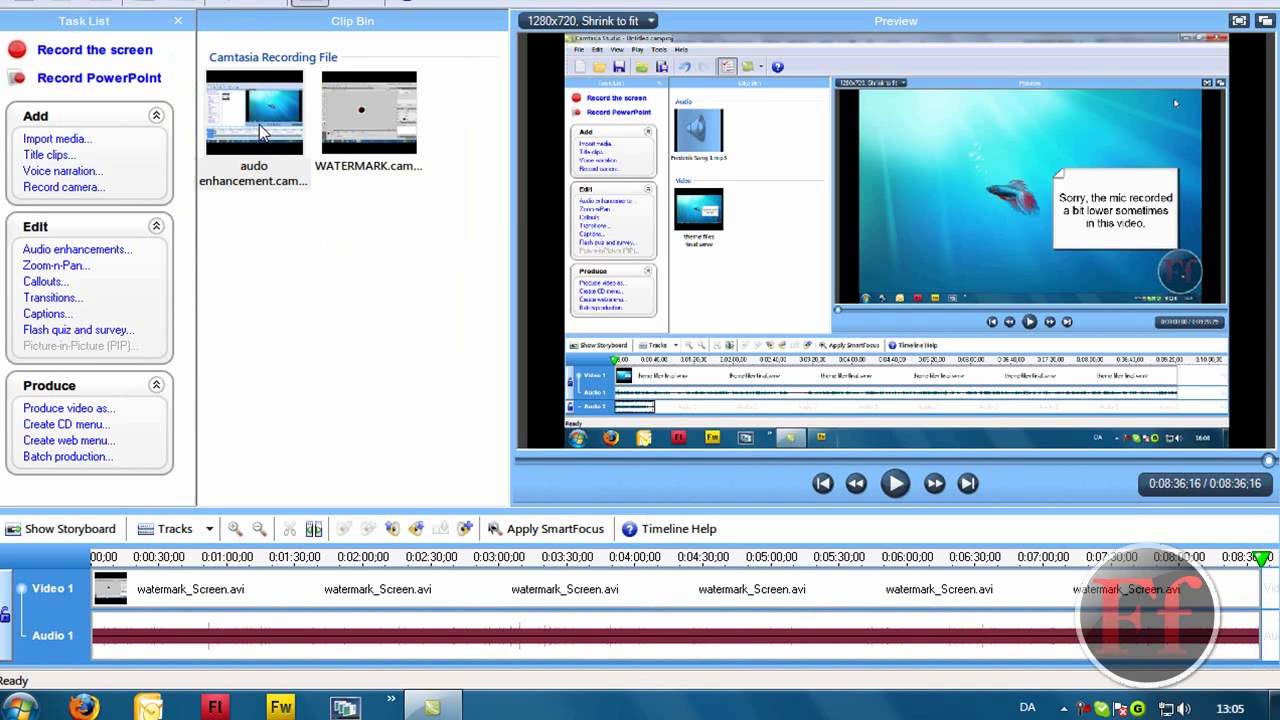
# Import both song MP3 files from the Camtasia folder inside the desktop's Master folder.
pyautogui.click(50, 143)
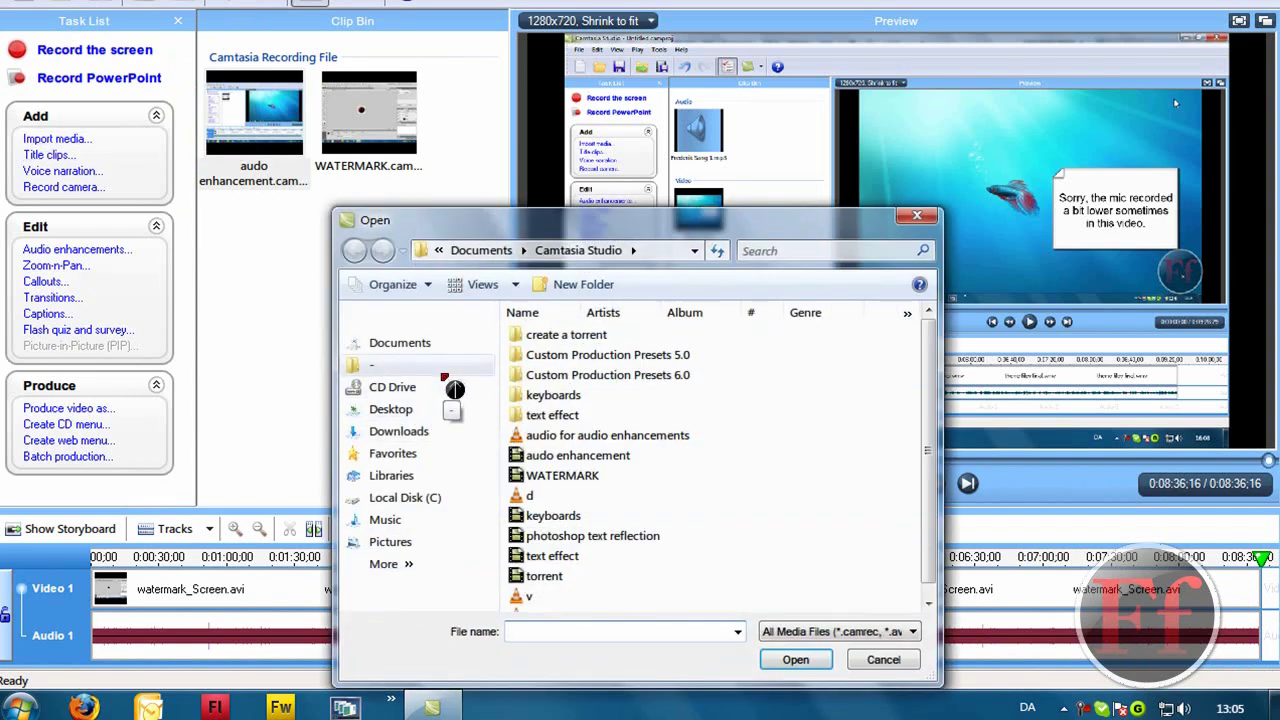
pyautogui.click(437, 412)
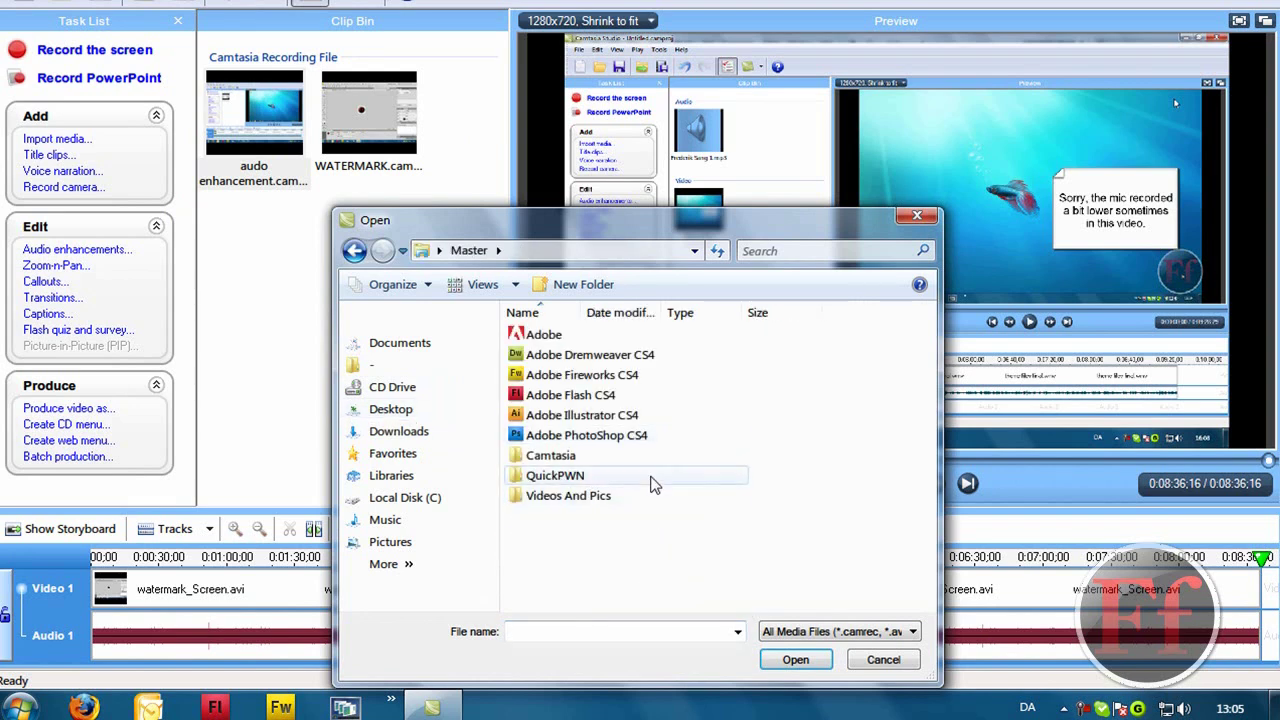
pyautogui.doubleClick(645, 457)
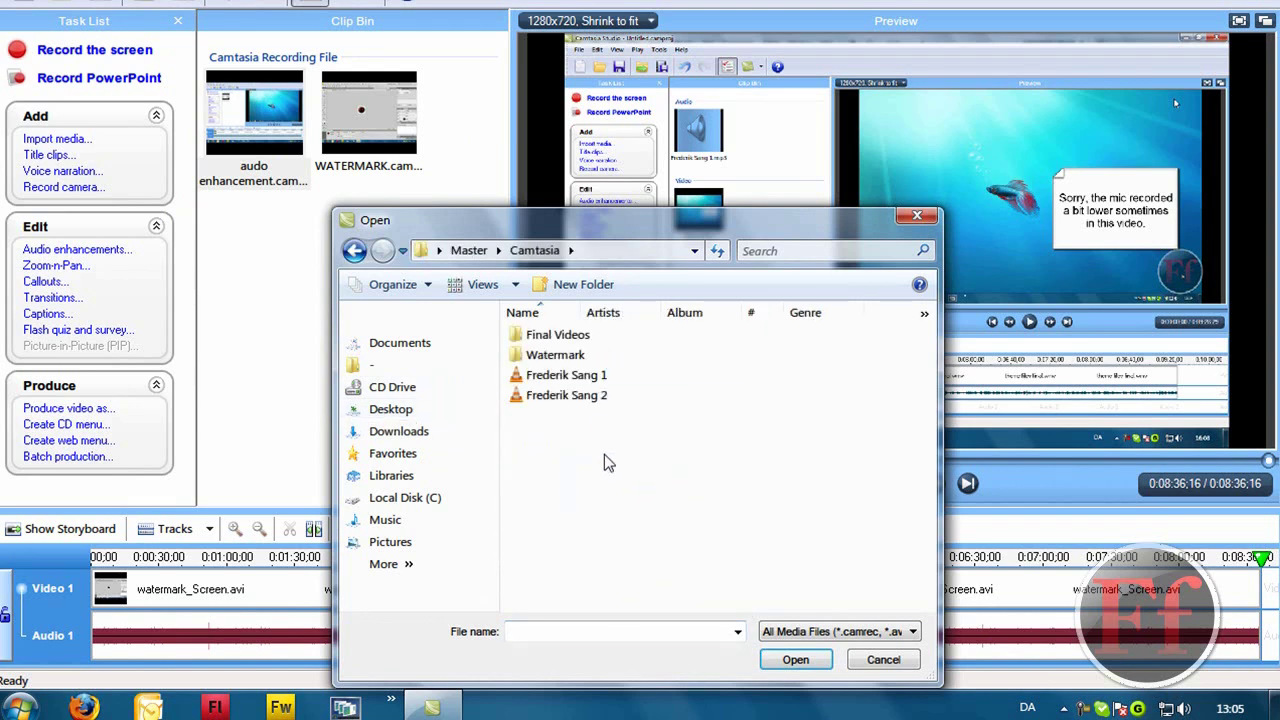
pyautogui.moveTo(604, 454); pyautogui.dragTo(590, 364)
pyautogui.click(803, 667)
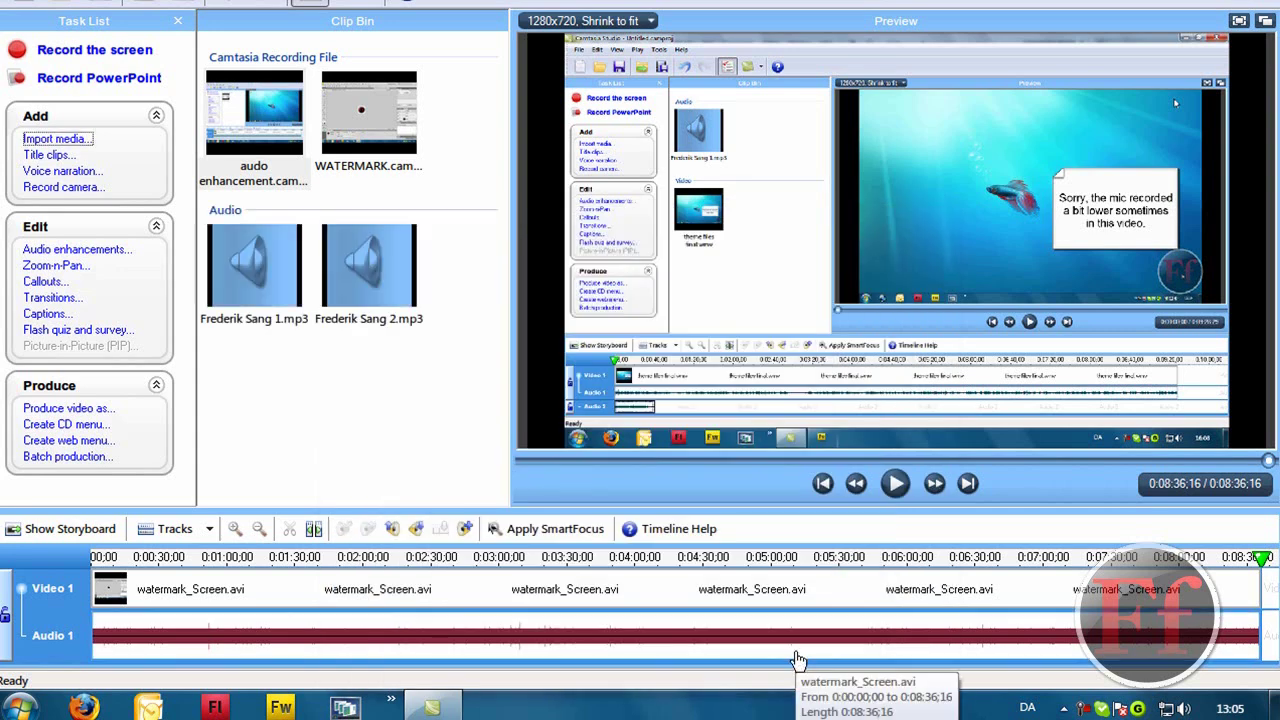
# Place the first song MP3 on the Audio 2 track at the start of the timeline.
pyautogui.click(268, 262)
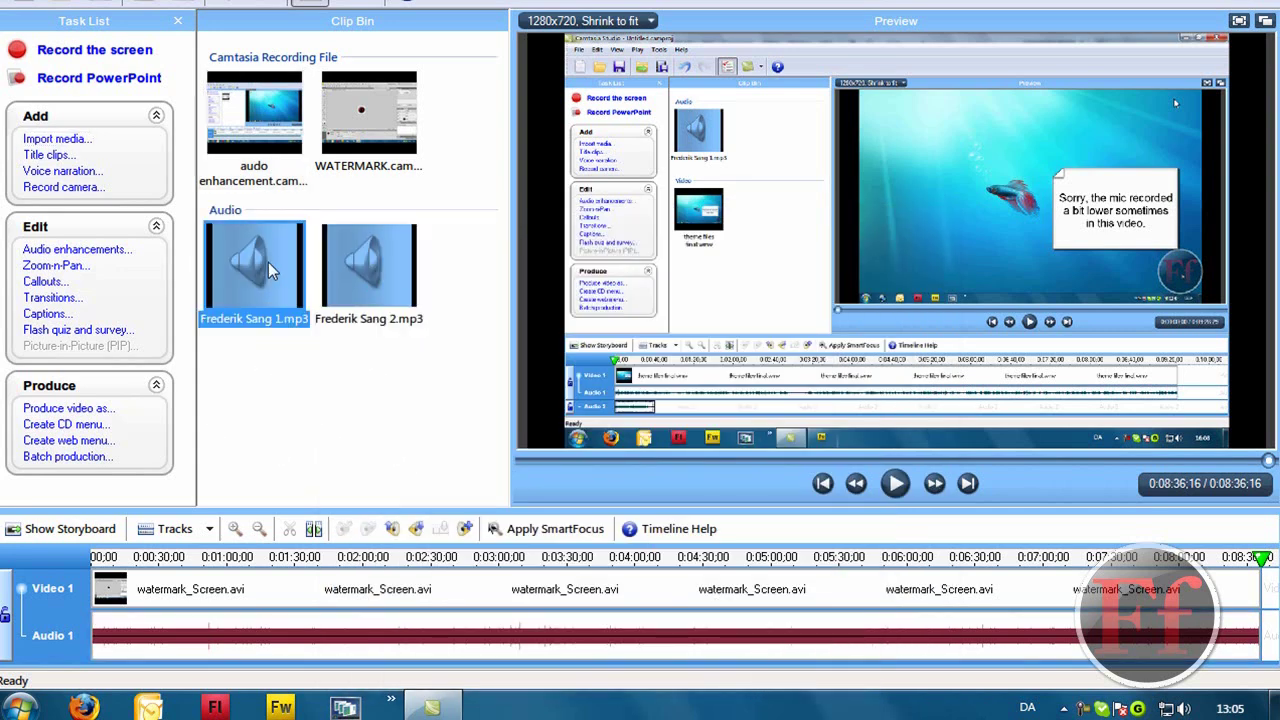
pyautogui.rightClick(267, 253)
pyautogui.click(184, 269)
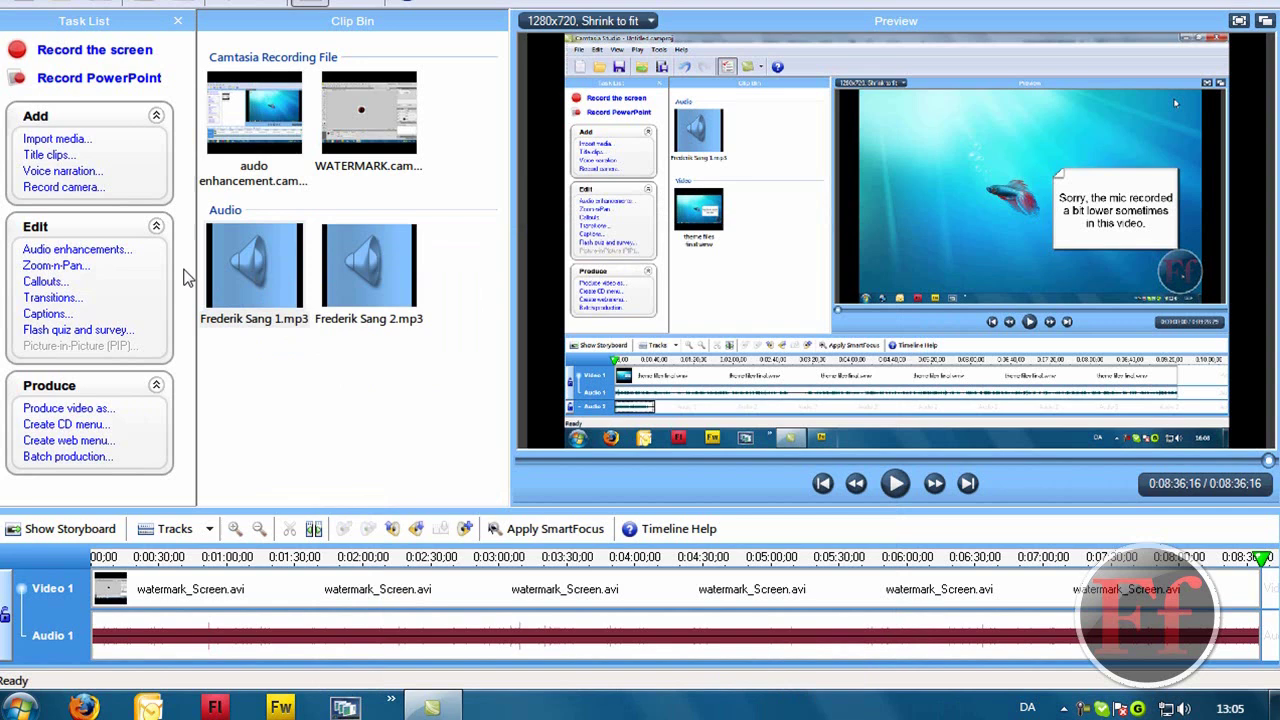
pyautogui.moveTo(262, 265); pyautogui.dragTo(90, 652)
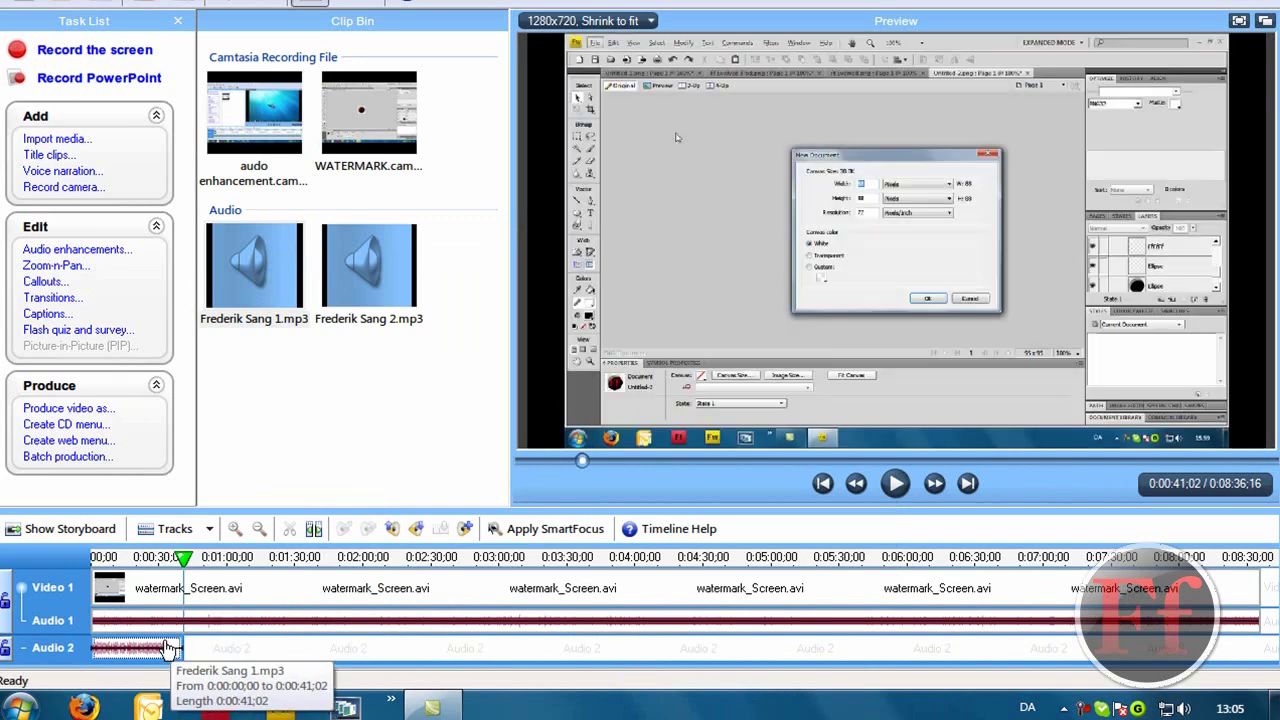
# Play the opening of the timeline from the beginning to hear the added music, then select the watermark video clip.
pyautogui.click(822, 483)
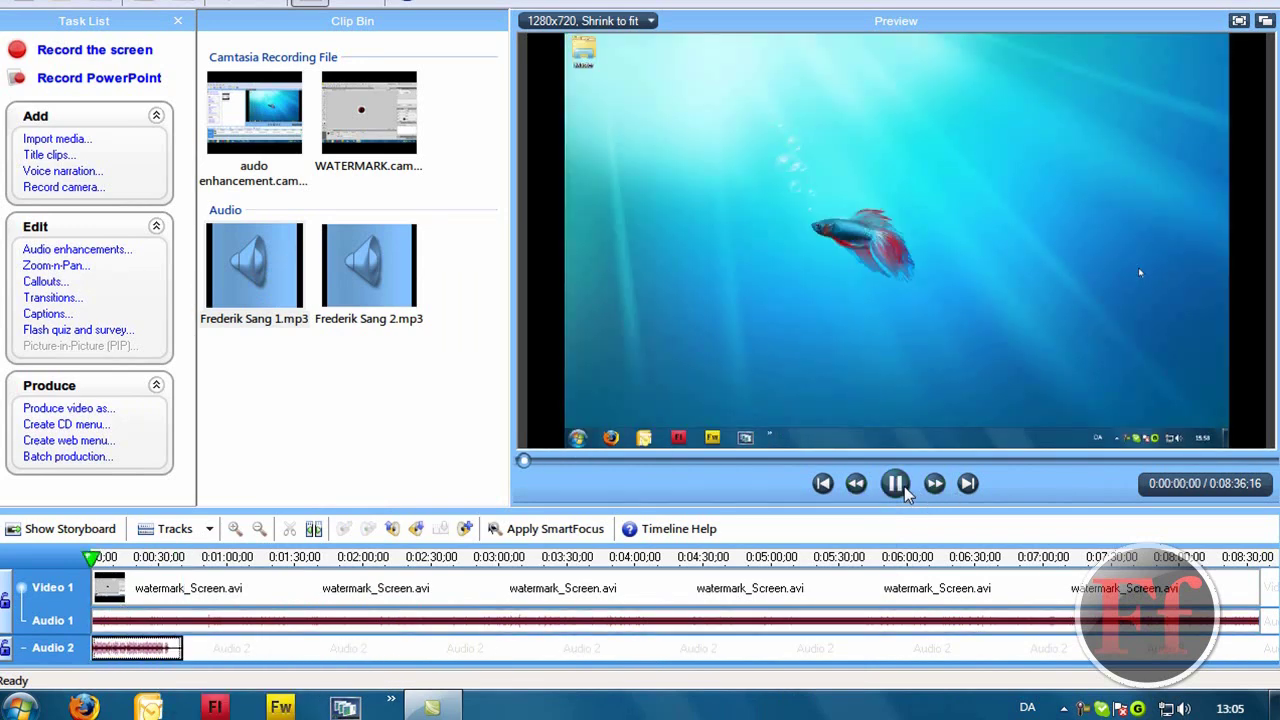
pyautogui.click(897, 486)
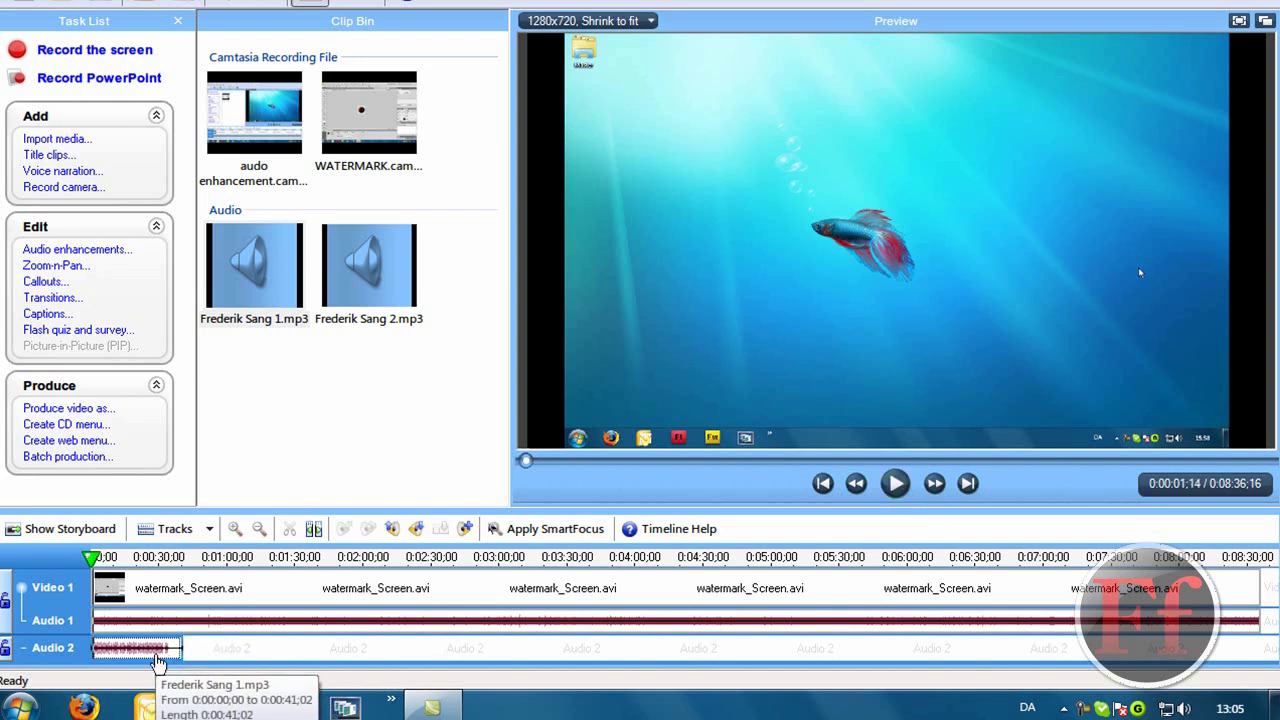
pyautogui.click(171, 595)
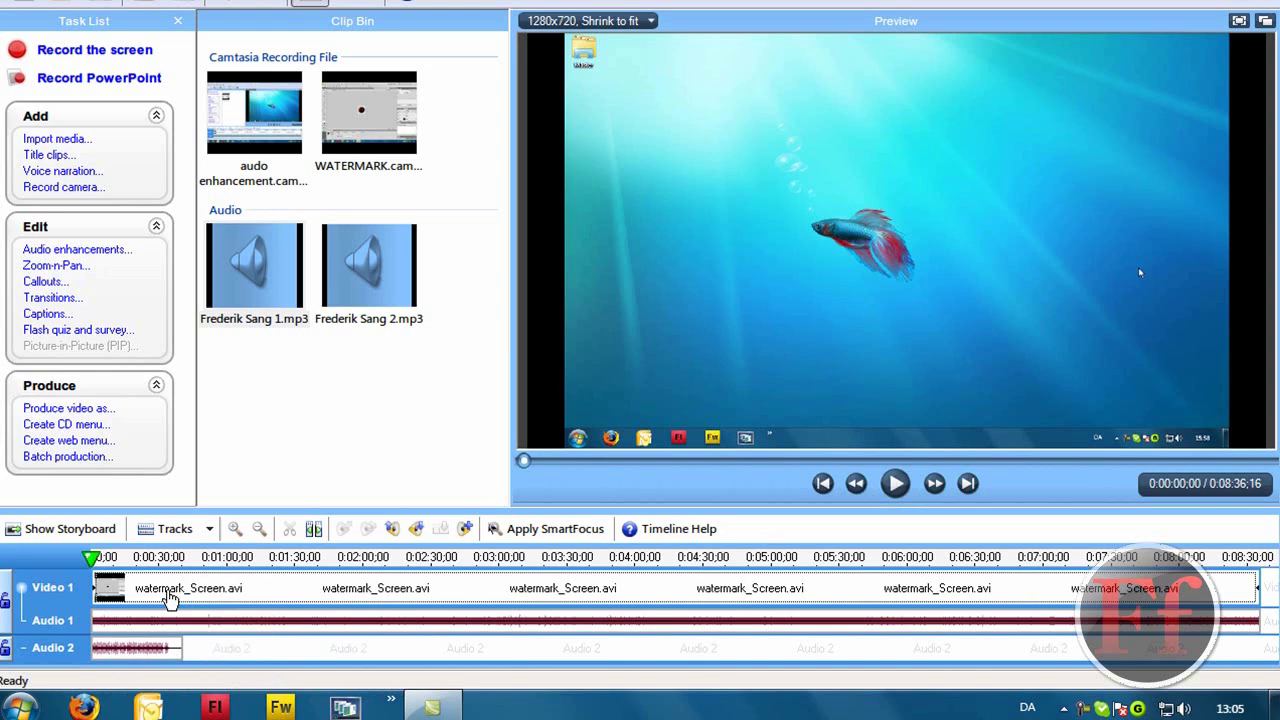
# Move the song clip past the end of the video on Audio 2, select its time range and lower its volume in three 25% steps.
pyautogui.moveTo(140, 662); pyautogui.dragTo(1276, 634)
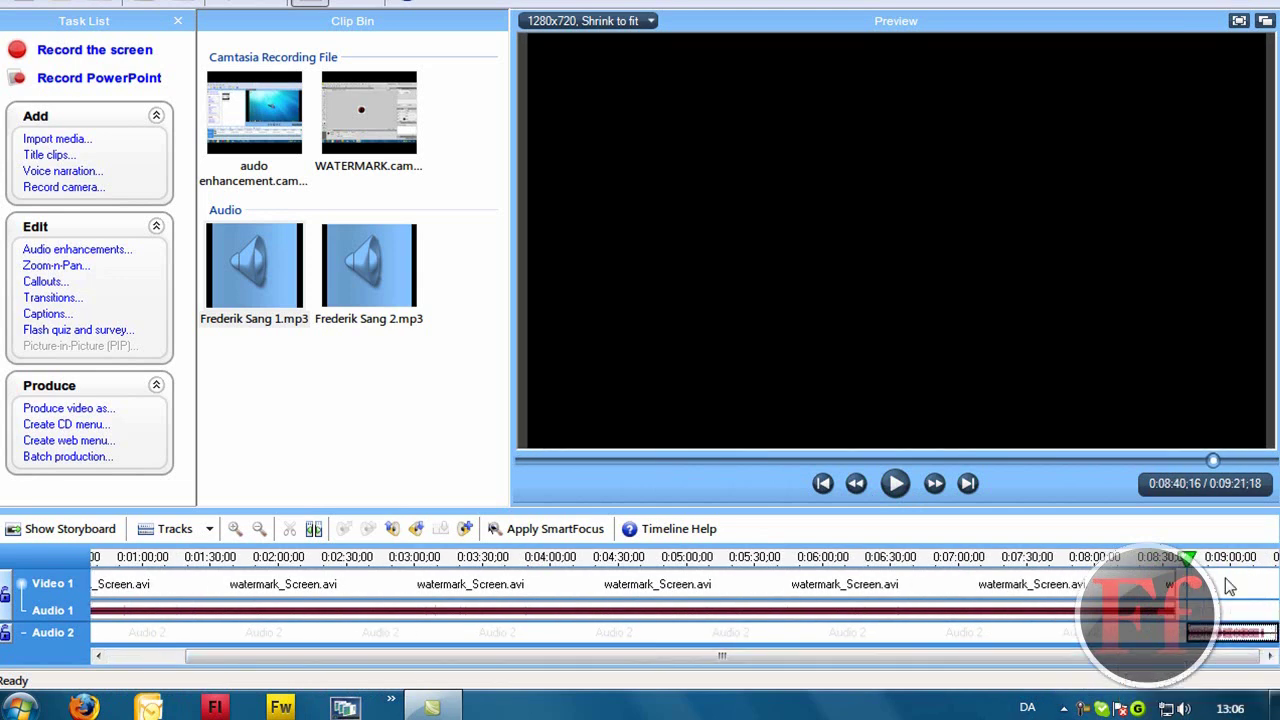
pyautogui.moveTo(1188, 557); pyautogui.dragTo(1279, 556)
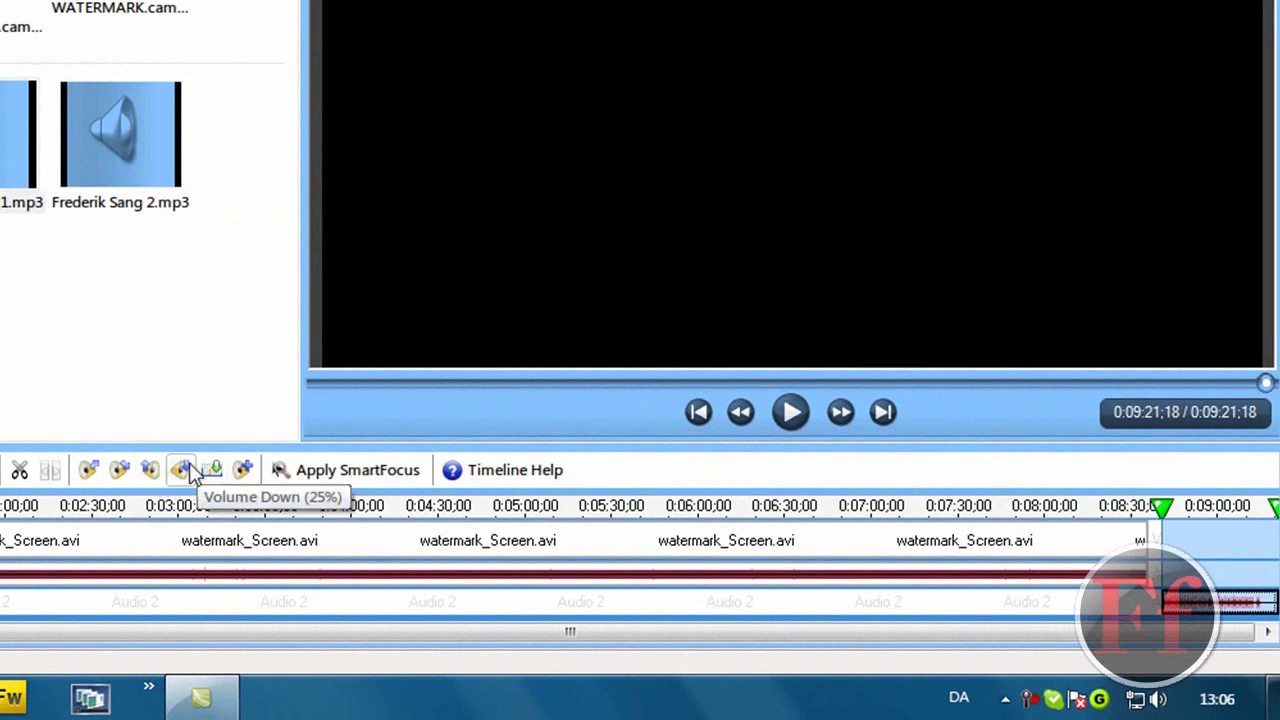
pyautogui.click(183, 470)
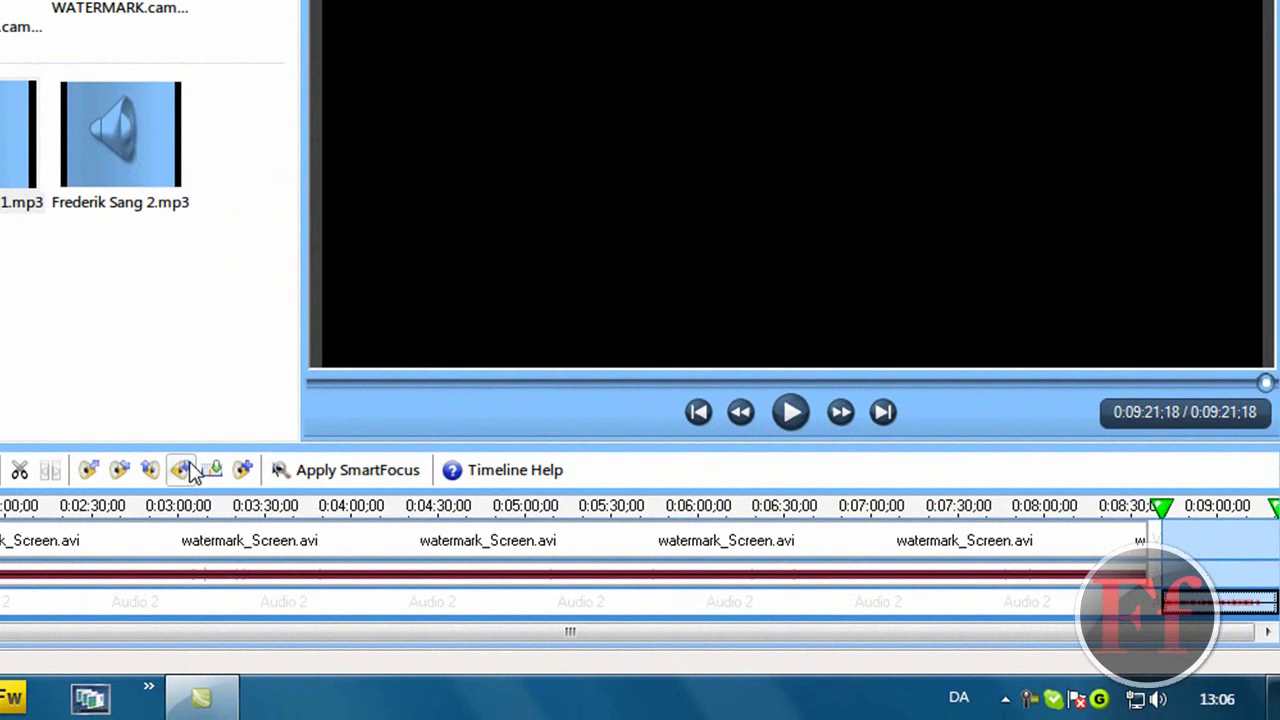
pyautogui.click(183, 470)
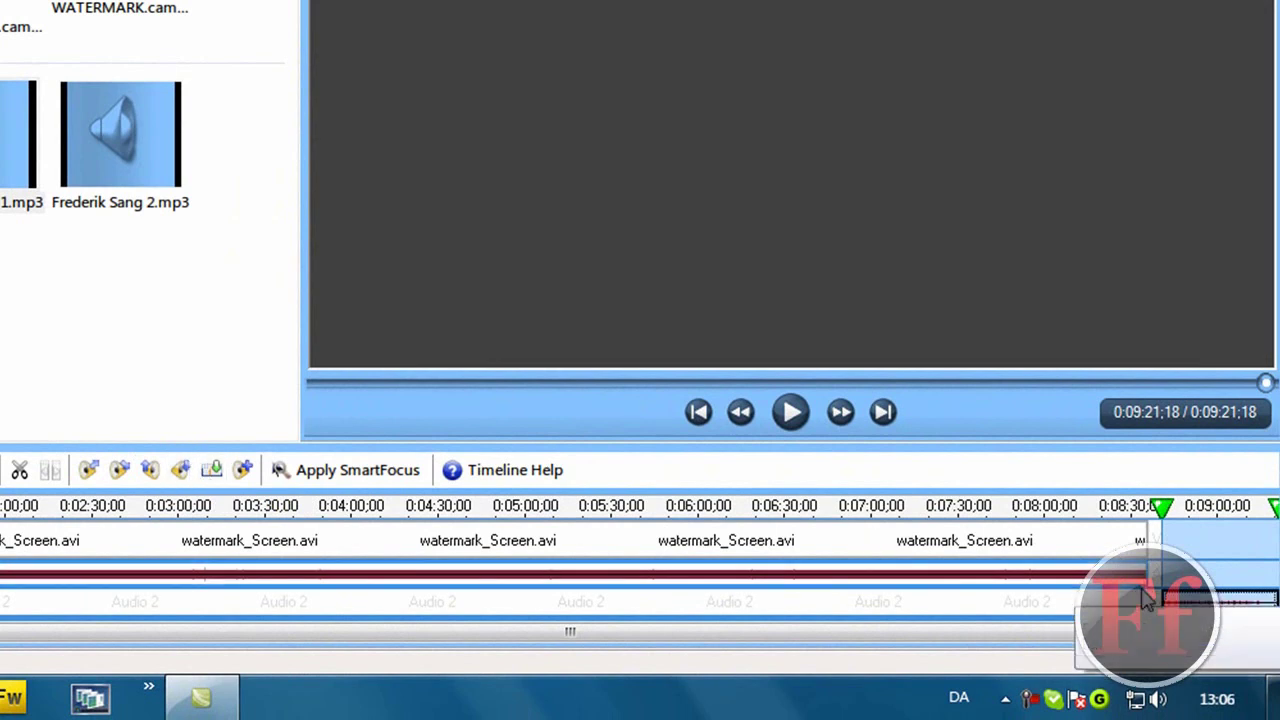
pyautogui.click(194, 466)
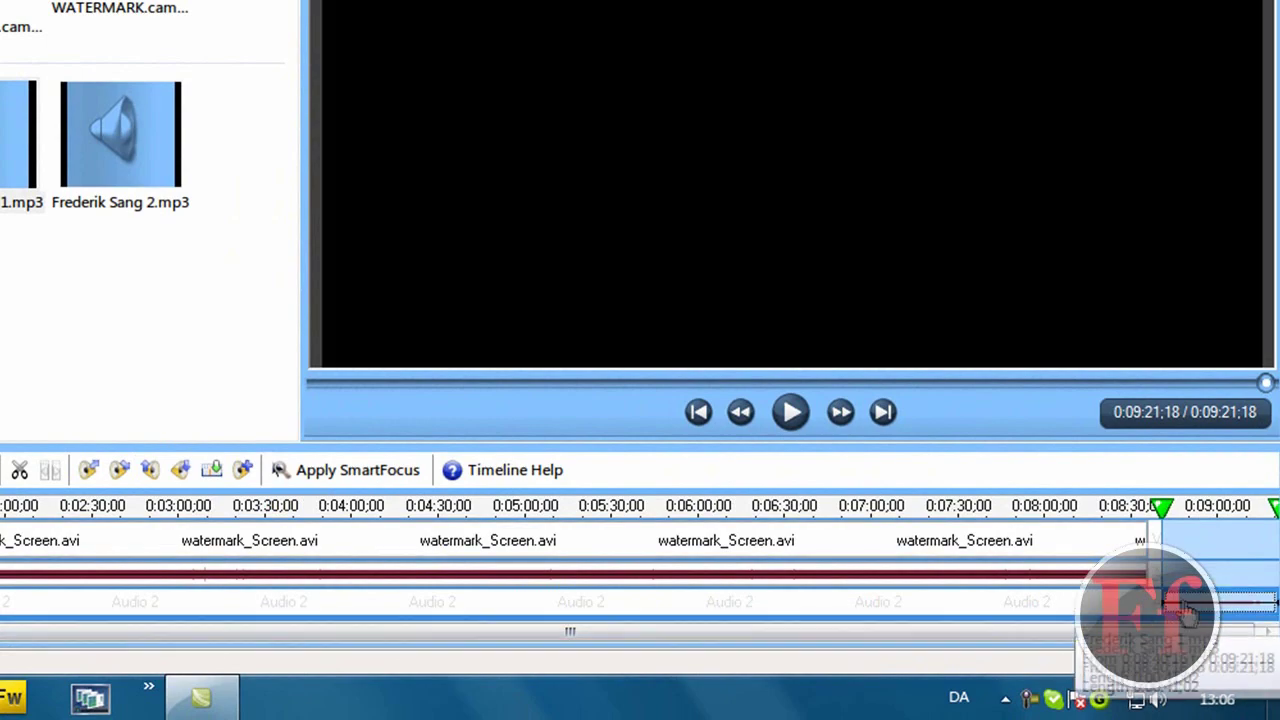
# Move the song clip back to the start of Audio 2 and play the opening to hear the reduced volume.
pyautogui.moveTo(1187, 604); pyautogui.dragTo(0, 602)
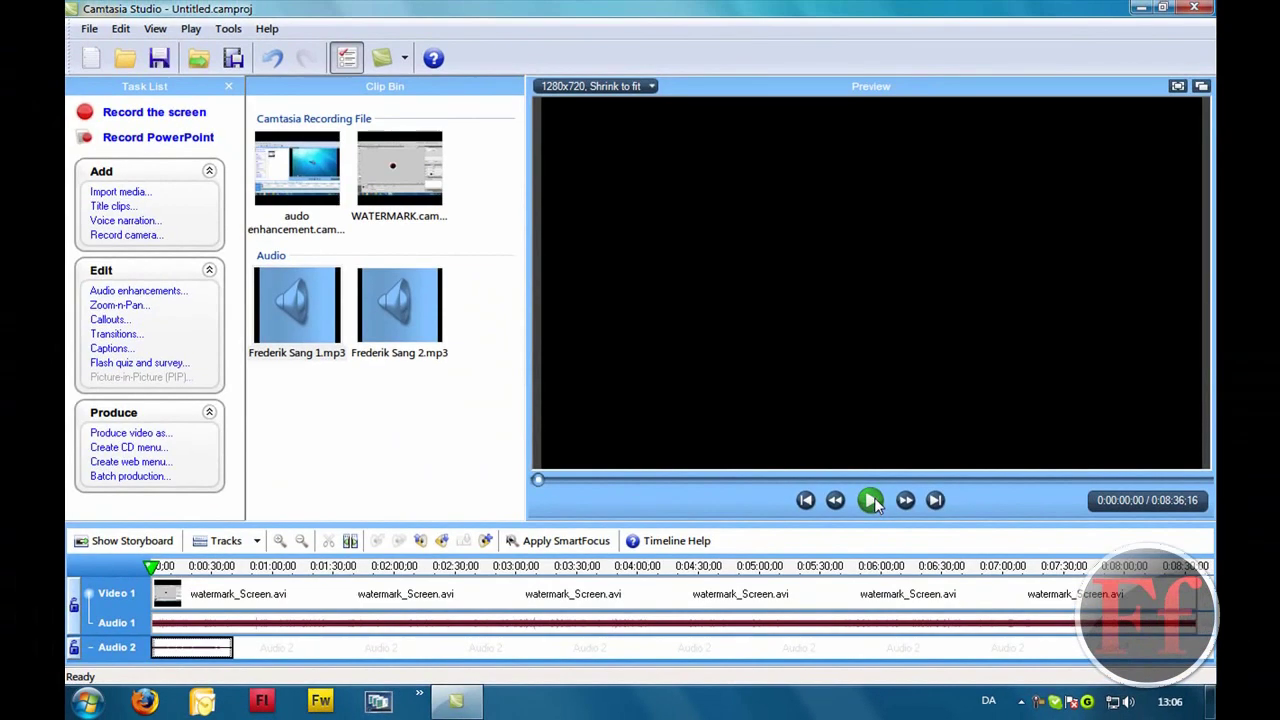
pyautogui.click(871, 501)
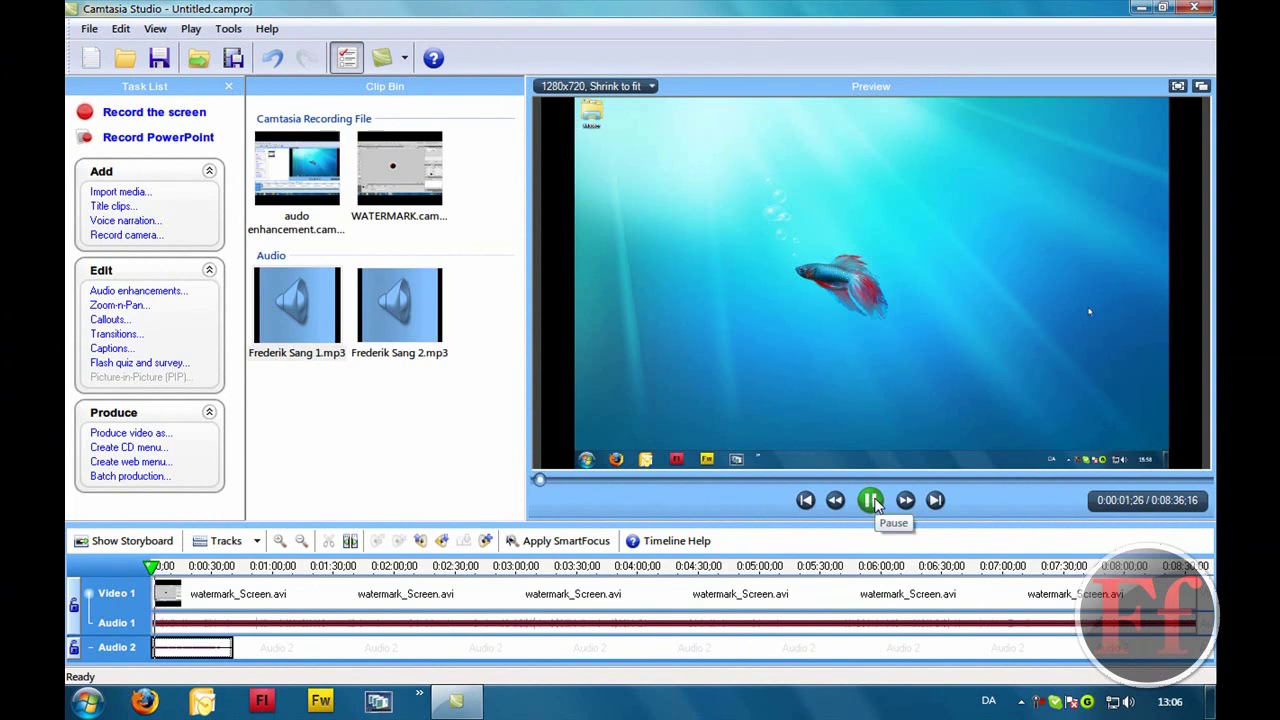
pyautogui.click(871, 501)
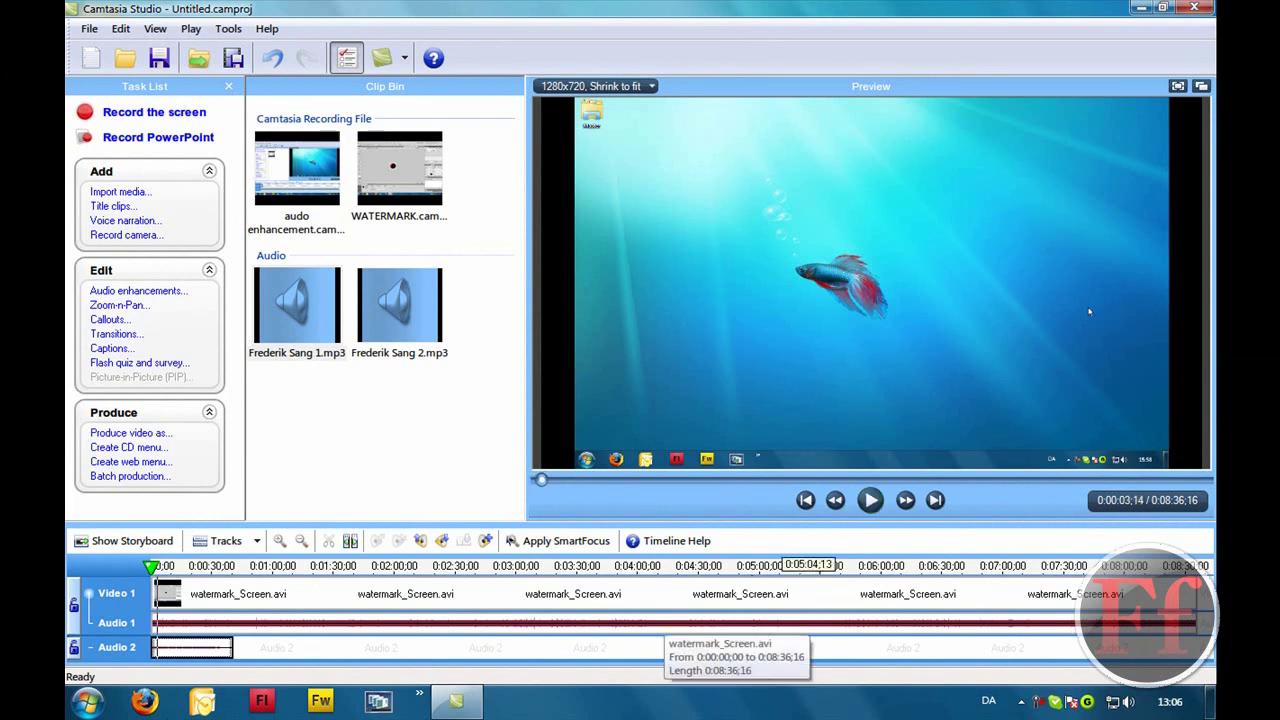
# Move the song clip past the video's end again, select its time range and lower its volume by two further 25% steps.
pyautogui.moveTo(223, 648); pyautogui.dragTo(608, 648)
pyautogui.moveTo(1087, 611); pyautogui.dragTo(1212, 632)
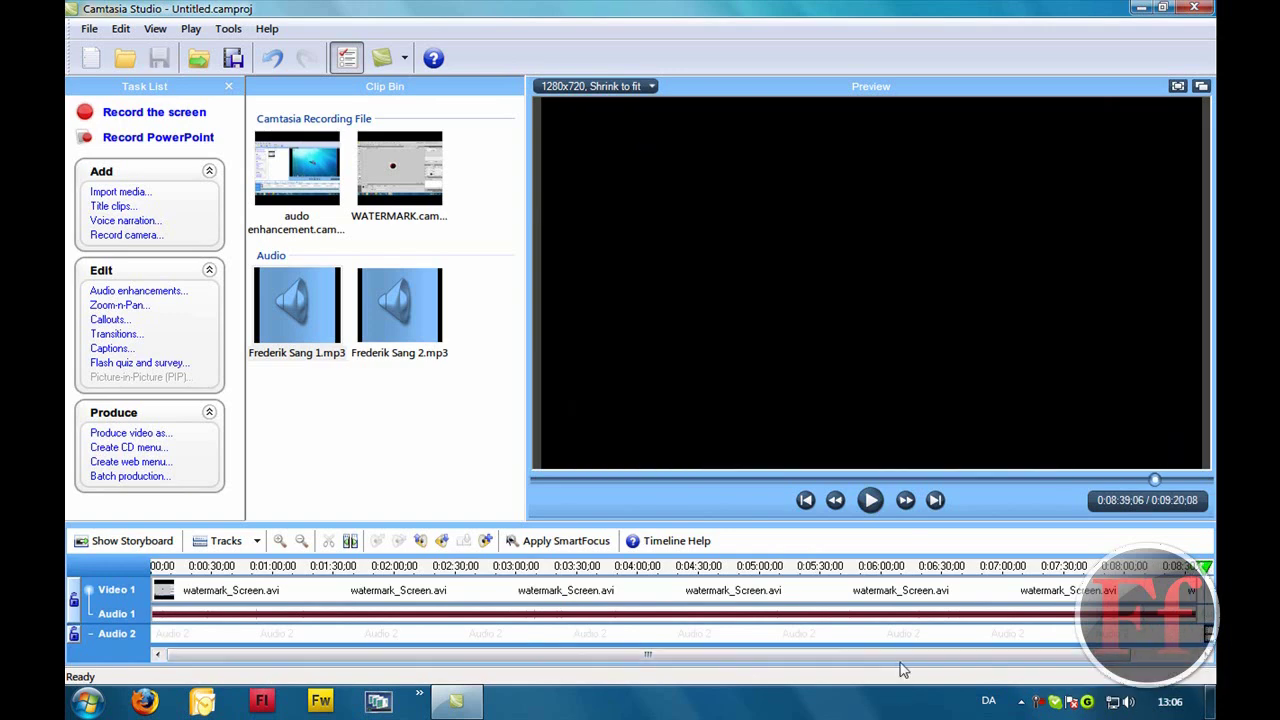
pyautogui.moveTo(903, 656); pyautogui.dragTo(985, 656)
pyautogui.moveTo(1131, 566)
pyautogui.mouseDown()
pyautogui.moveTo(1208, 566)
pyautogui.moveTo(1207, 552)
pyautogui.moveTo(1210, 568)
pyautogui.mouseUp()
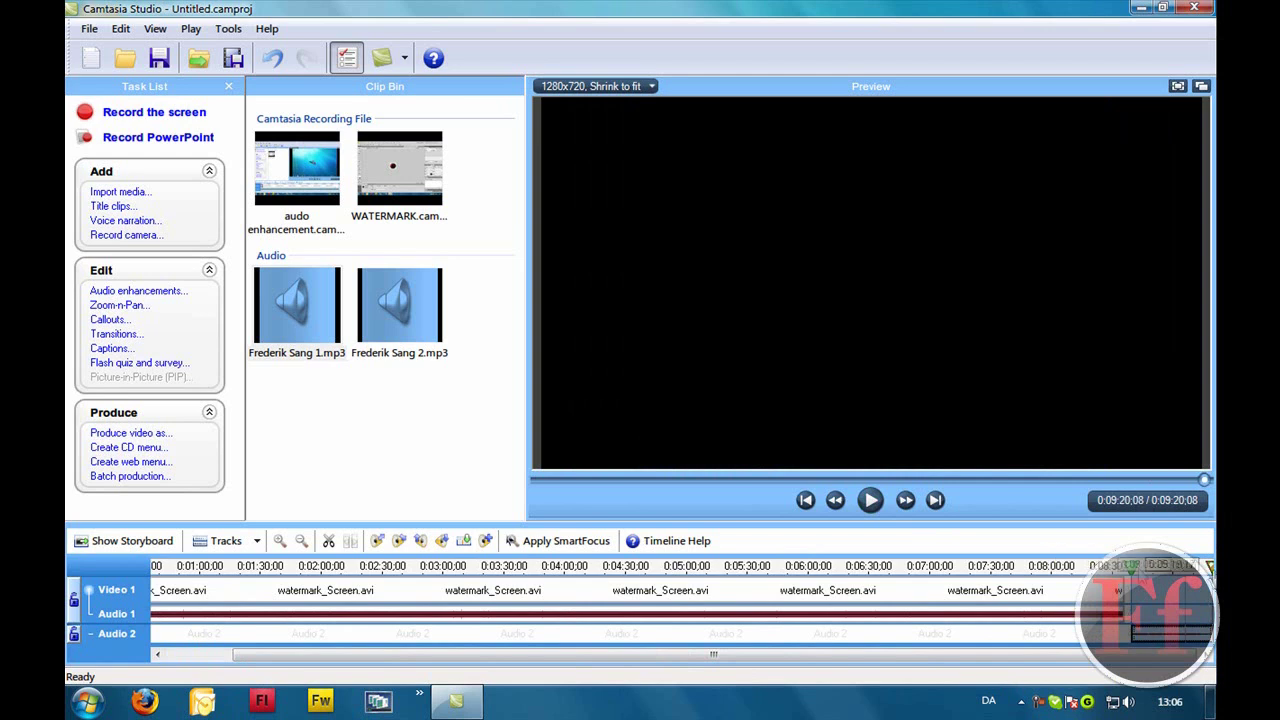
pyautogui.click(443, 539)
pyautogui.click(443, 539)
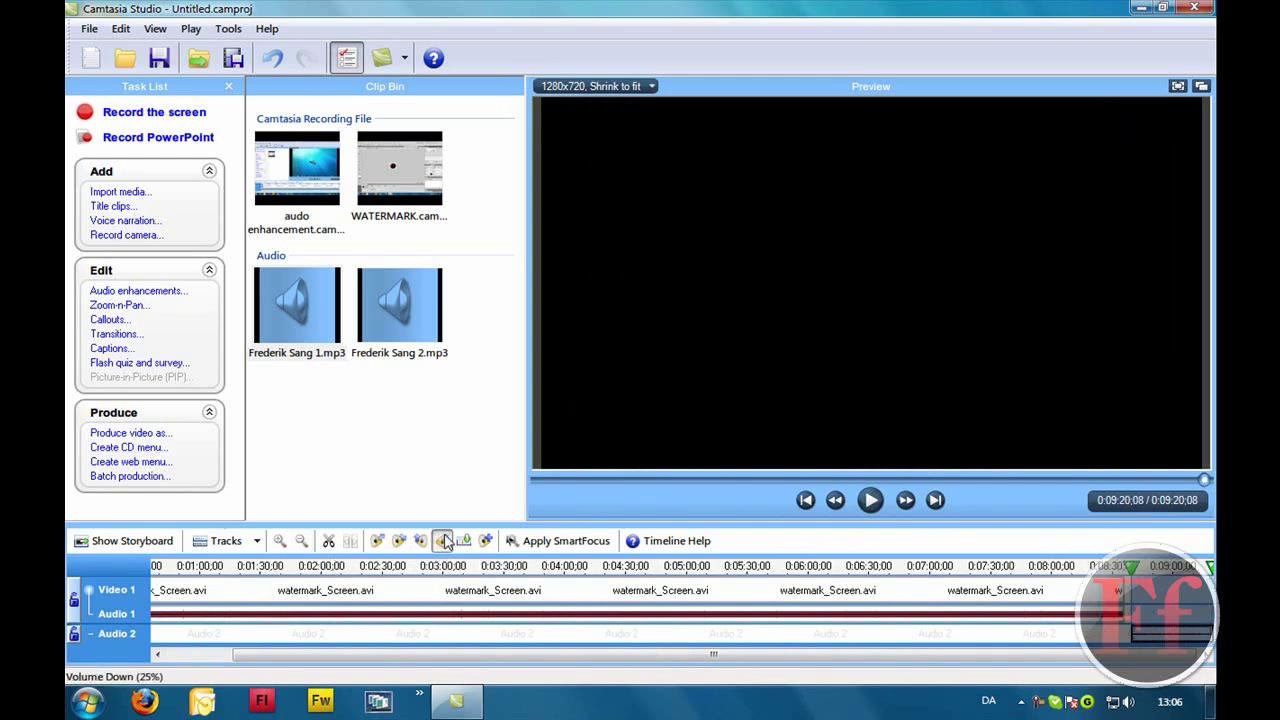
# Return the quieter song clip to the beginning of Audio 2 and play the first seconds of the timeline.
pyautogui.click(1006, 595)
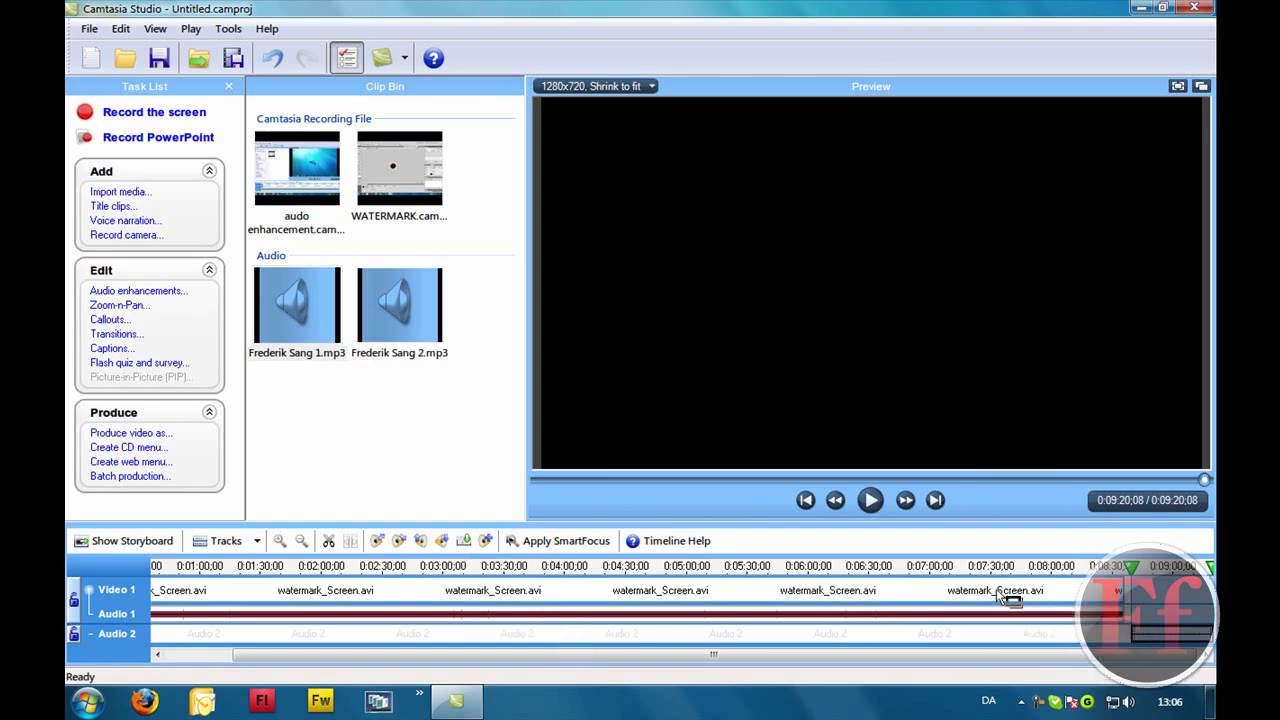
pyautogui.moveTo(1196, 641); pyautogui.dragTo(226, 635)
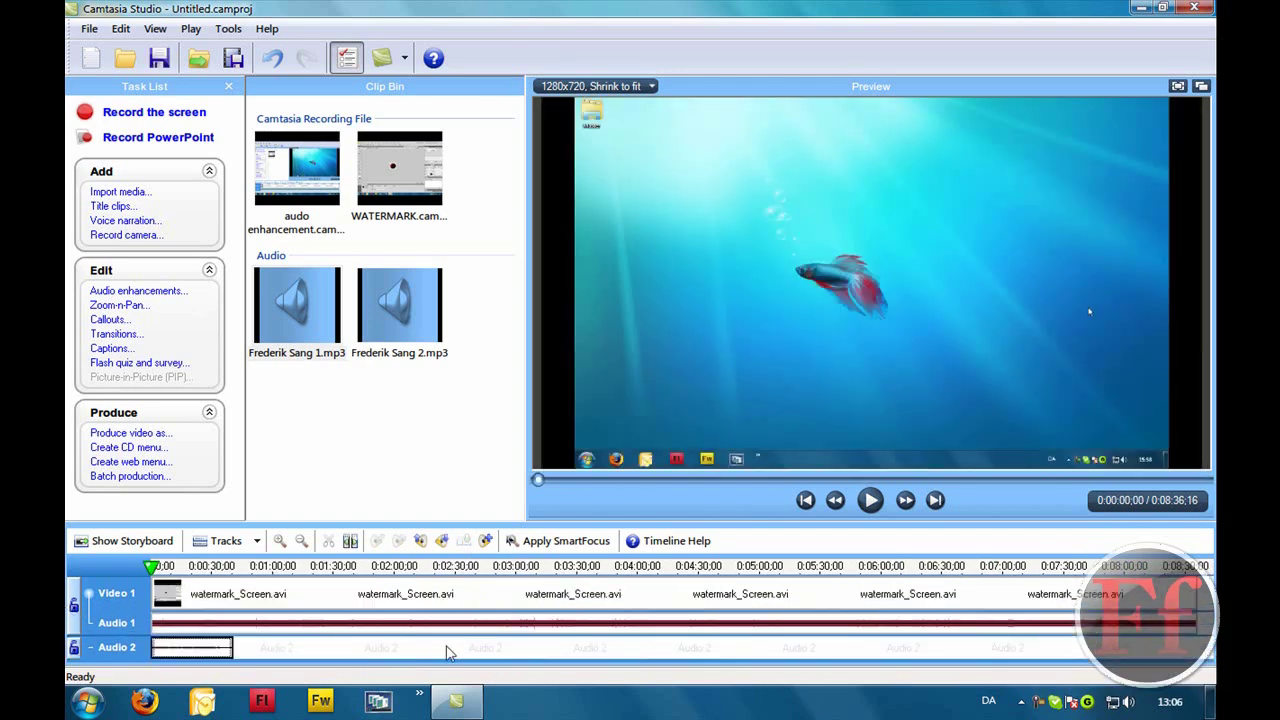
pyautogui.click(862, 502)
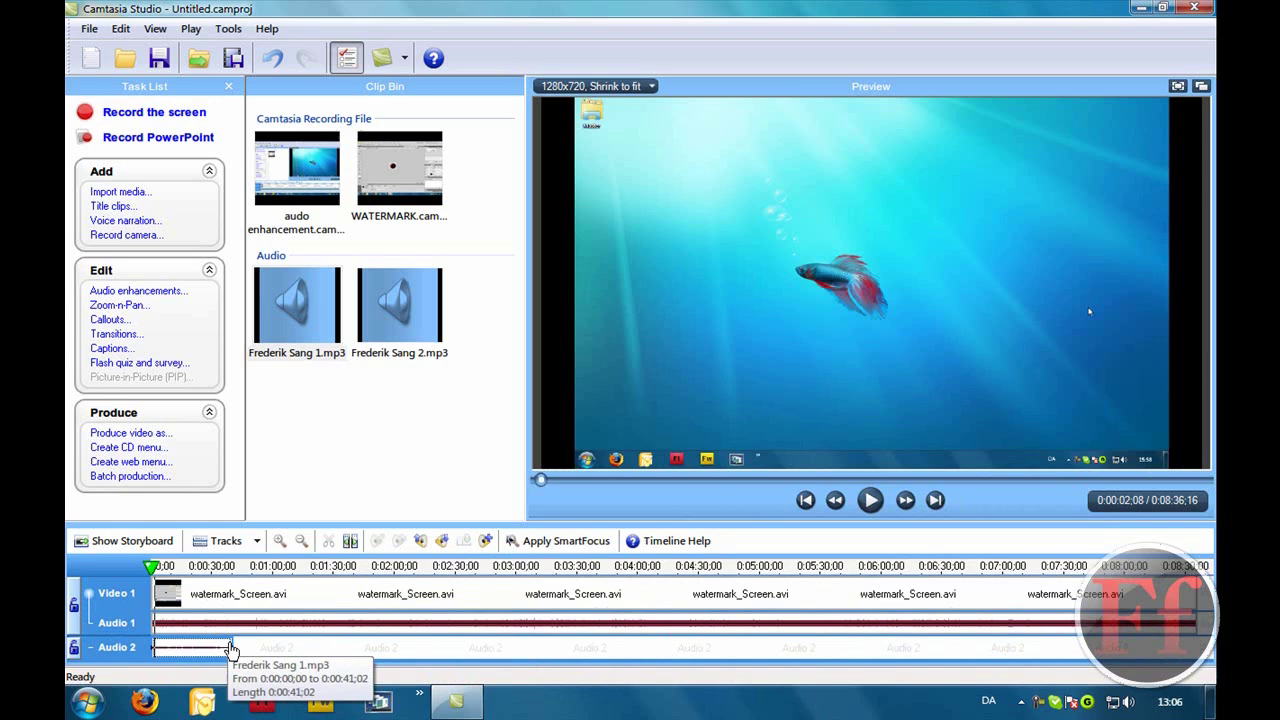
pyautogui.click(231, 650)
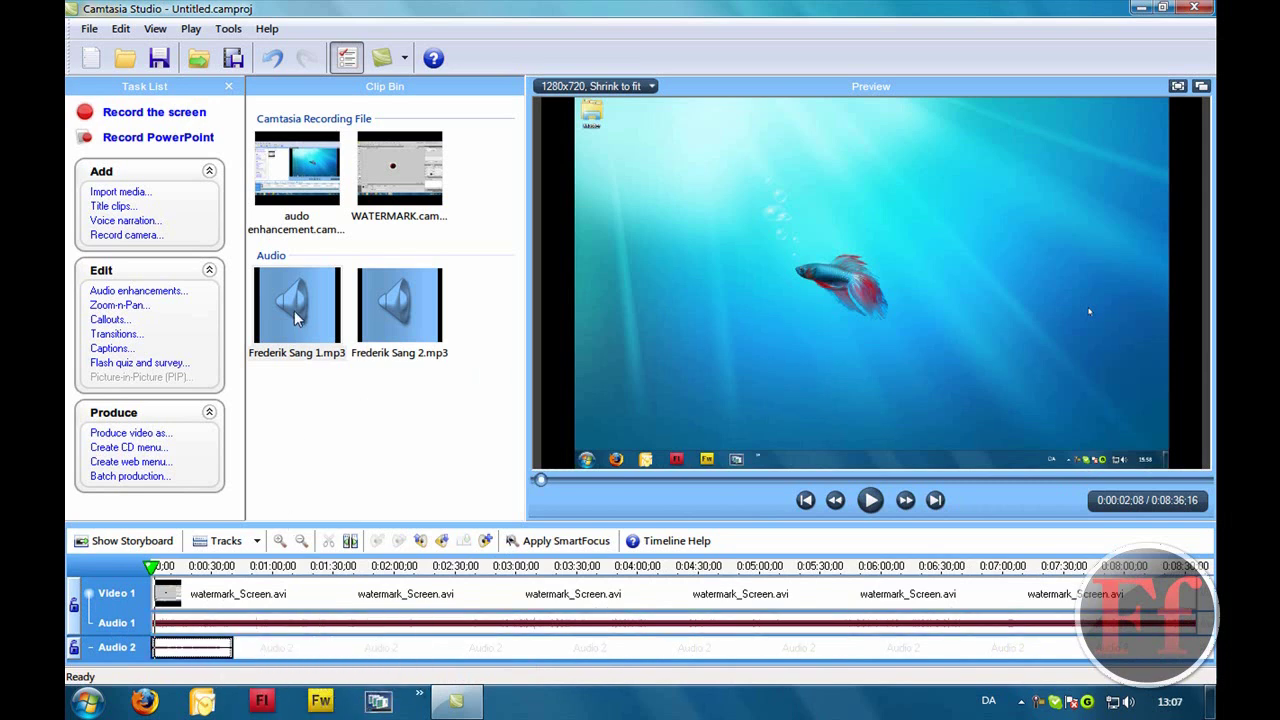
# Try to add another copy of the first song after the existing one, and delete the watermark video clip from Video 1.
pyautogui.moveTo(297, 318); pyautogui.dragTo(275, 295)
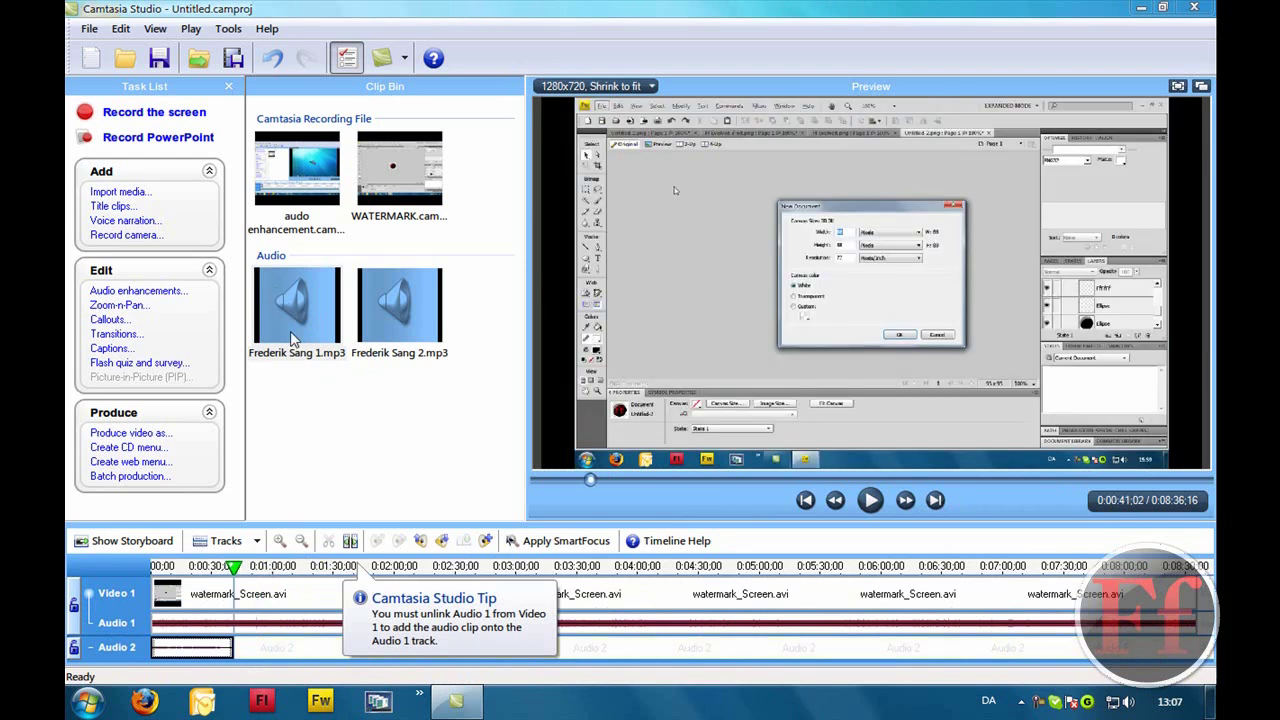
pyautogui.click(297, 310)
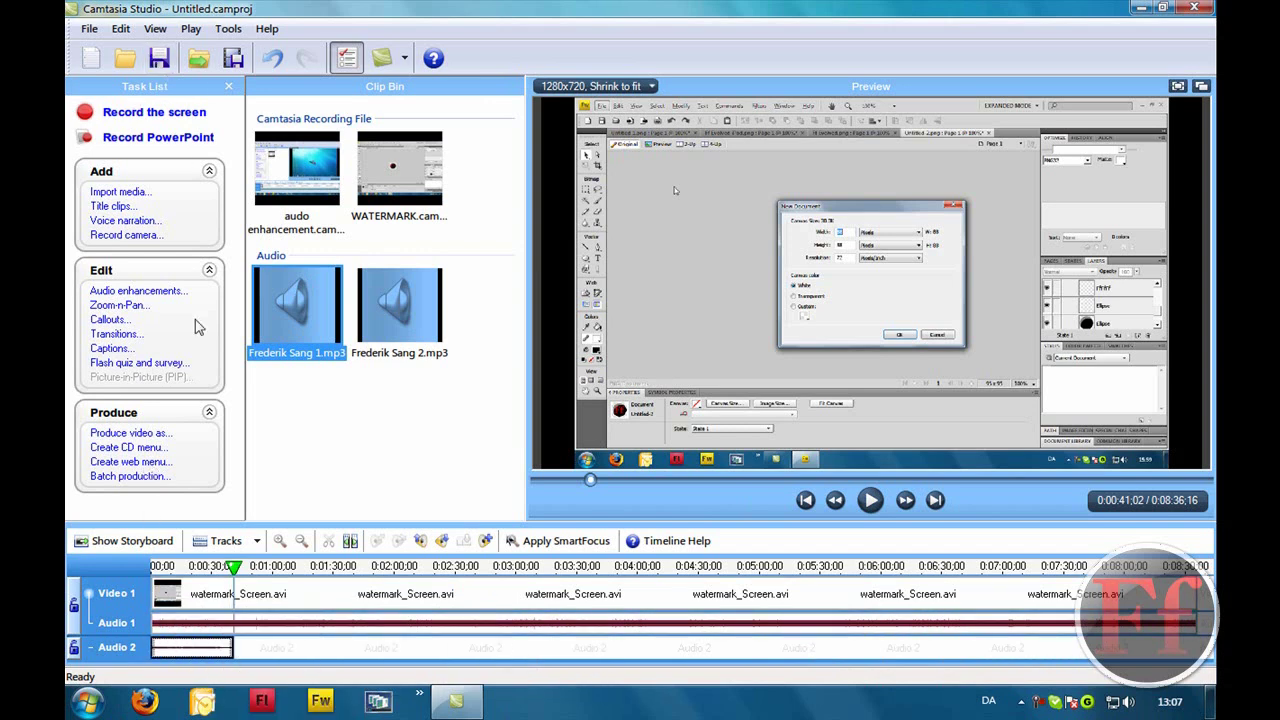
pyautogui.click(263, 599)
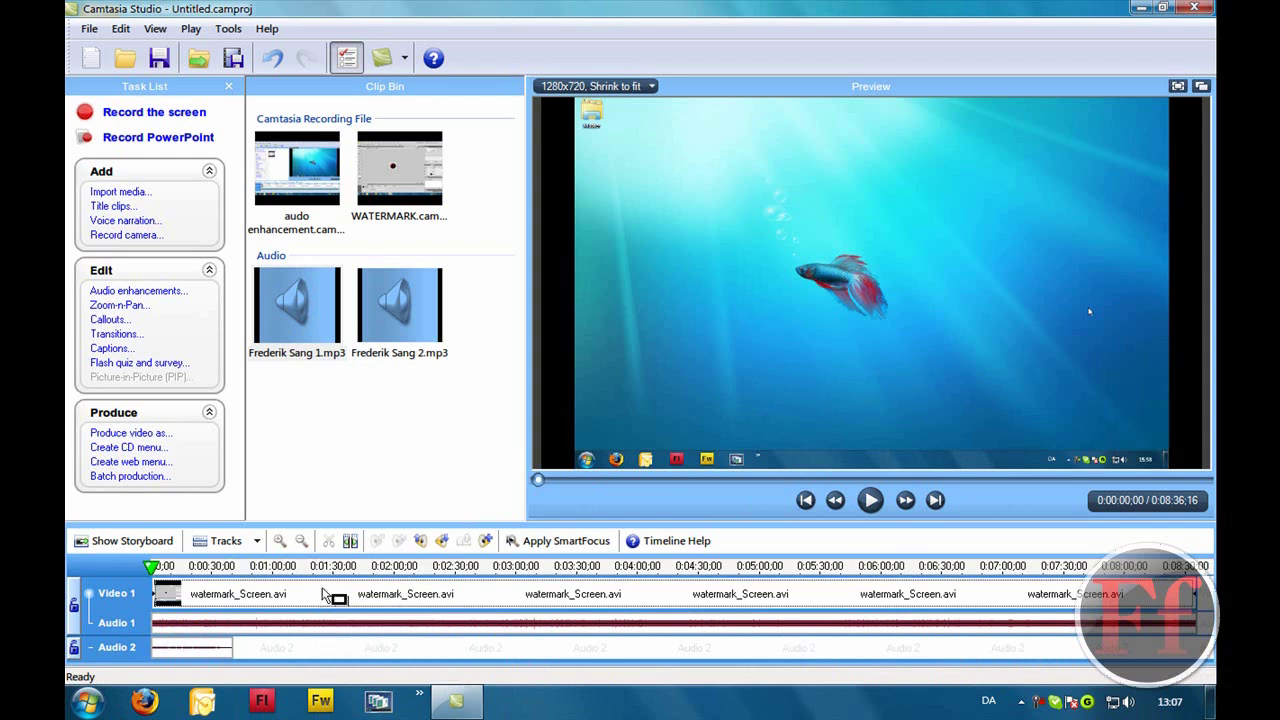
pyautogui.press('Delete')
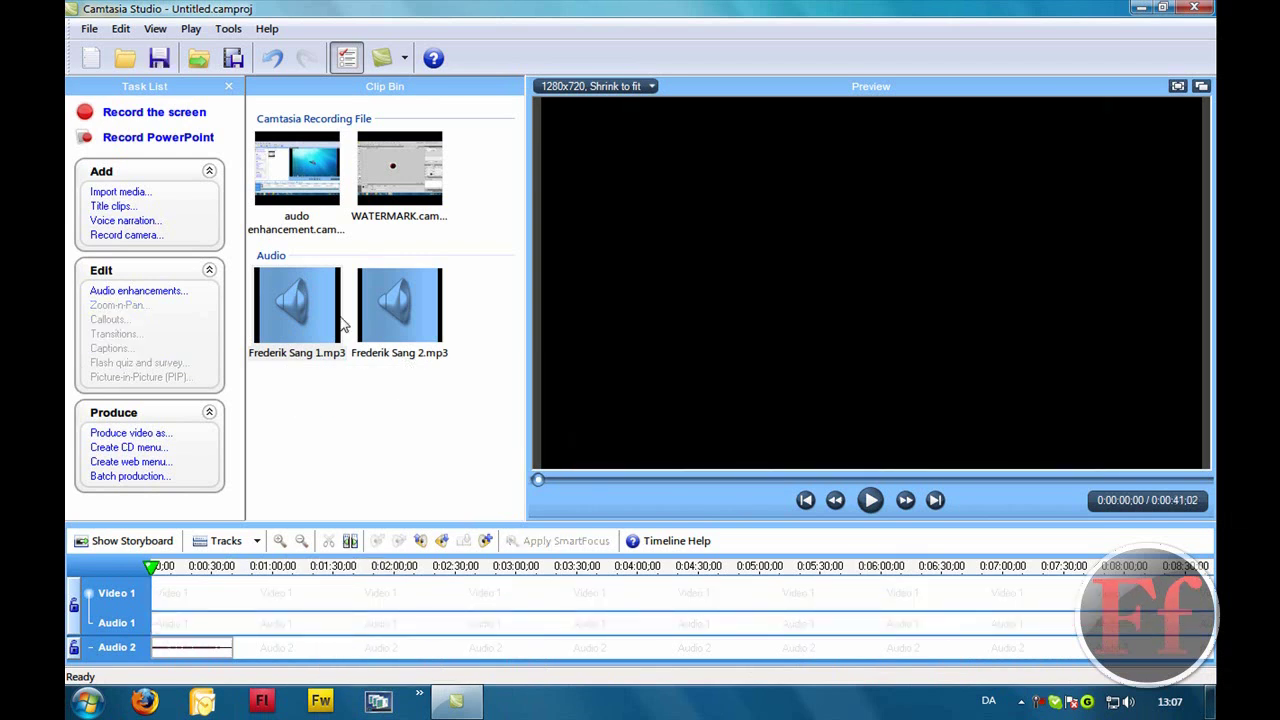
# Add five more copies of the first song MP3 and one copy of the second along the Audio 2 track.
pyautogui.moveTo(336, 318); pyautogui.dragTo(256, 639)
pyautogui.moveTo(398, 335); pyautogui.dragTo(400, 372)
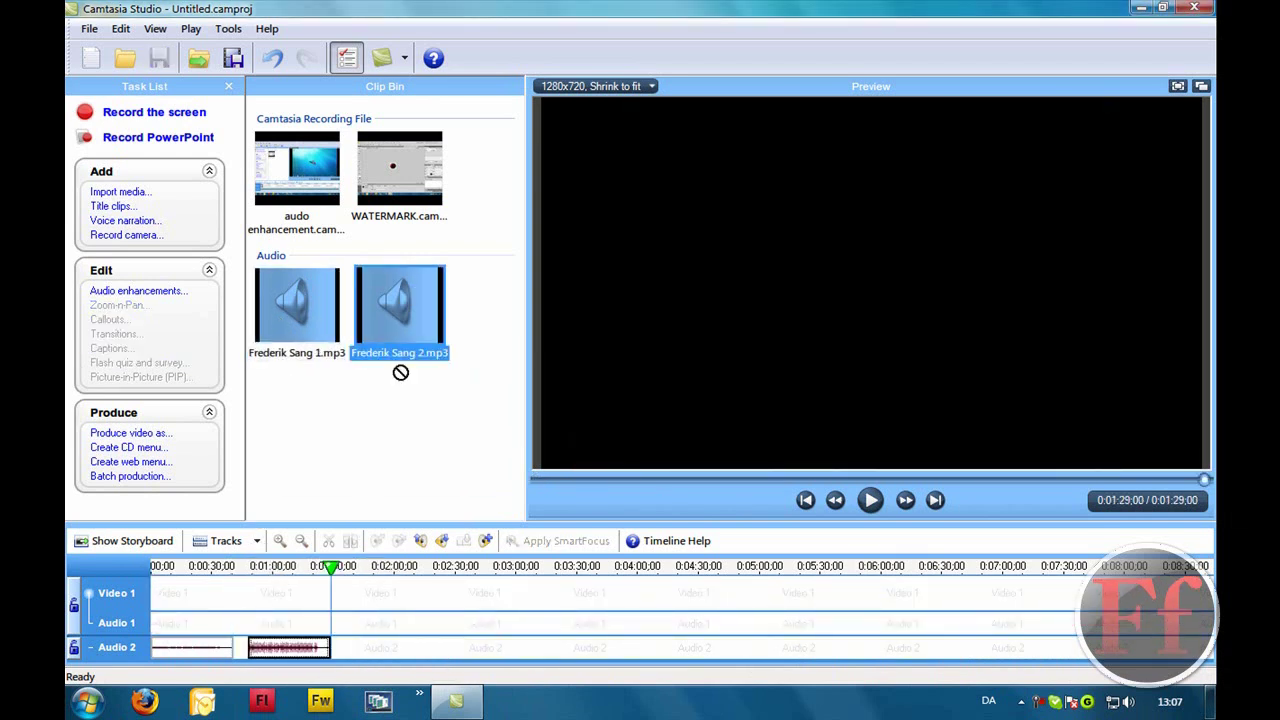
pyautogui.moveTo(316, 309); pyautogui.dragTo(350, 646)
pyautogui.moveTo(366, 303); pyautogui.dragTo(495, 646)
pyautogui.moveTo(311, 291); pyautogui.dragTo(470, 647)
pyautogui.moveTo(300, 305); pyautogui.dragTo(372, 441)
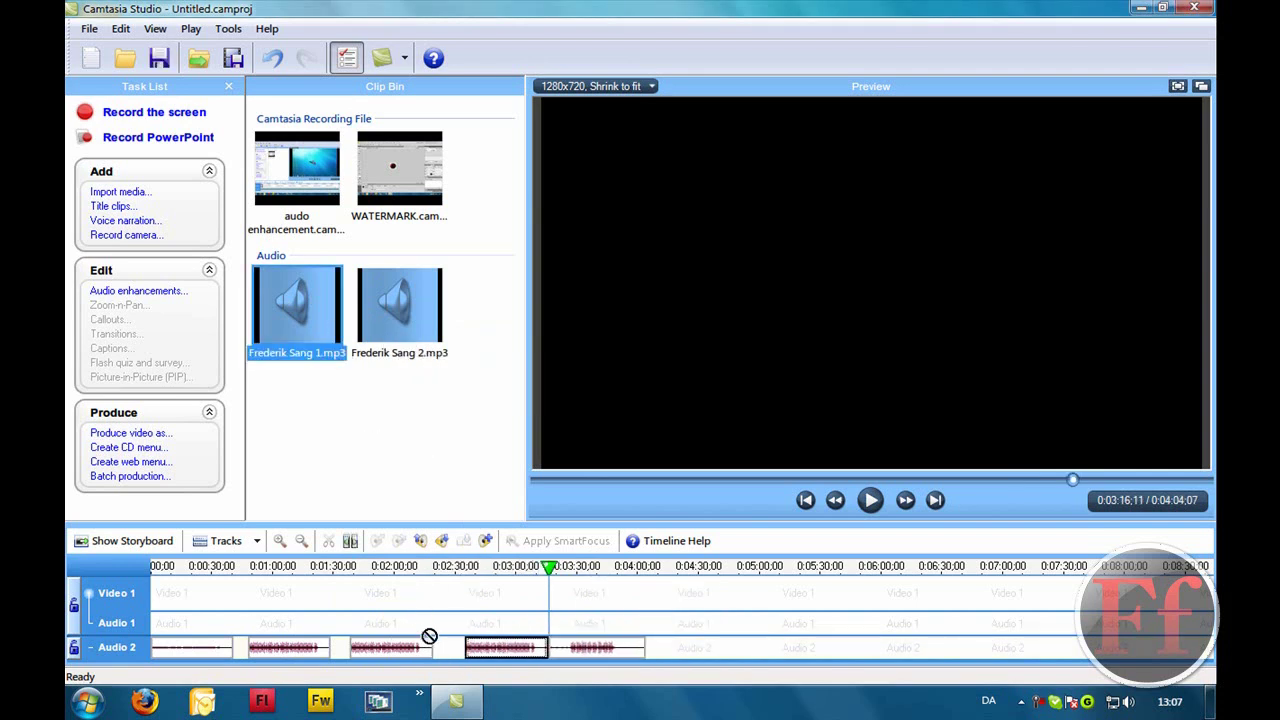
pyautogui.moveTo(429, 636); pyautogui.dragTo(443, 640)
pyautogui.moveTo(314, 318); pyautogui.dragTo(448, 648)
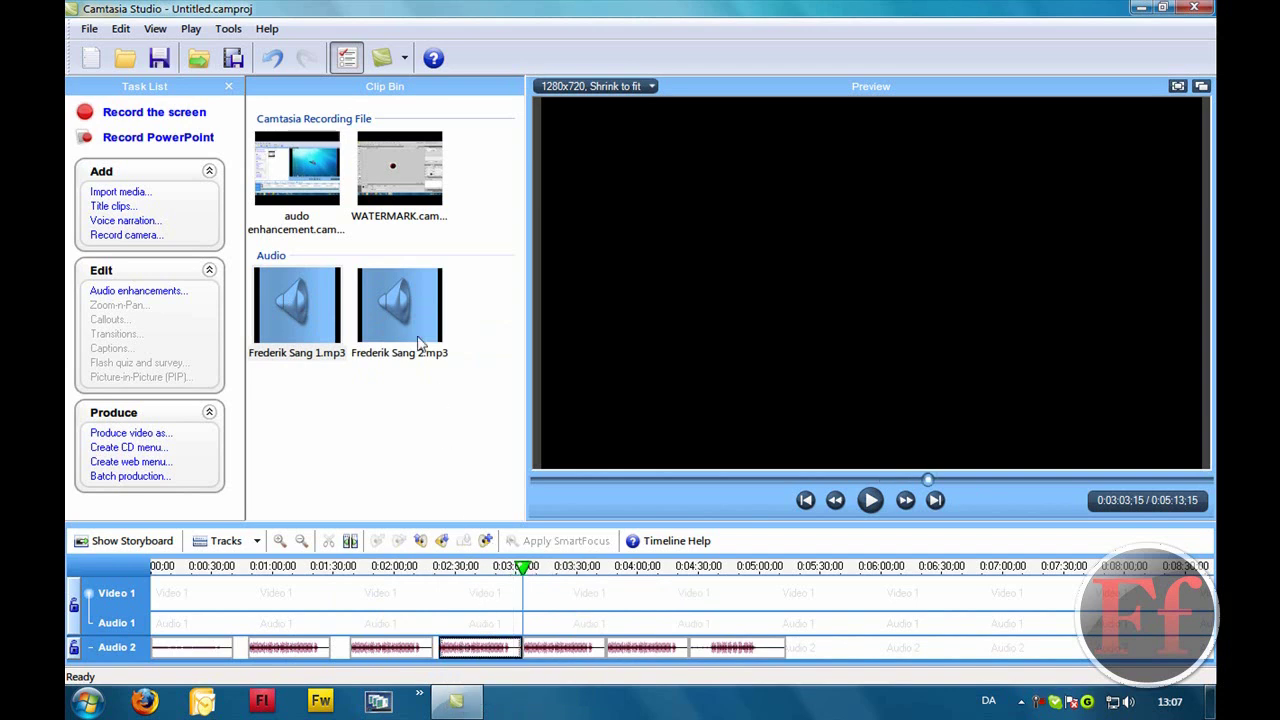
# Extend the music on Audio 2 with four more copies of the second song MP3 and one more of the first.
pyautogui.moveTo(419, 343); pyautogui.dragTo(782, 677)
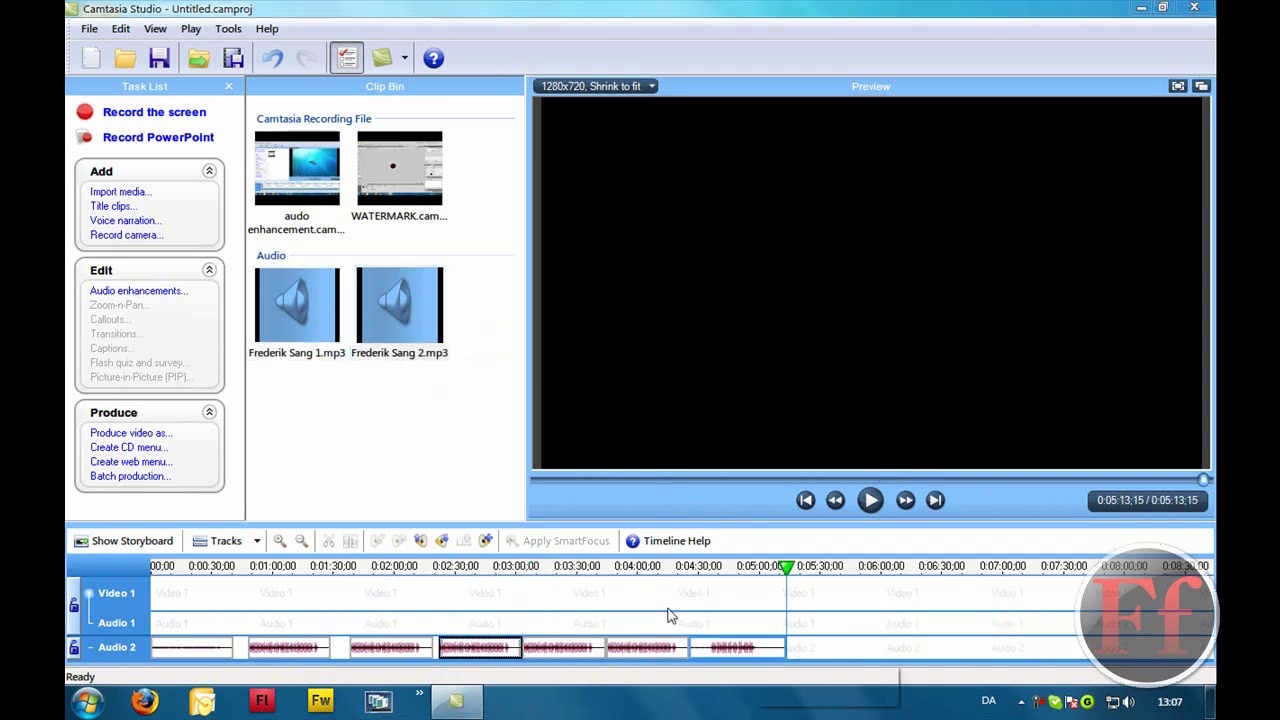
pyautogui.moveTo(438, 350); pyautogui.dragTo(812, 652)
pyautogui.moveTo(406, 337); pyautogui.dragTo(905, 652)
pyautogui.moveTo(300, 310); pyautogui.dragTo(528, 646)
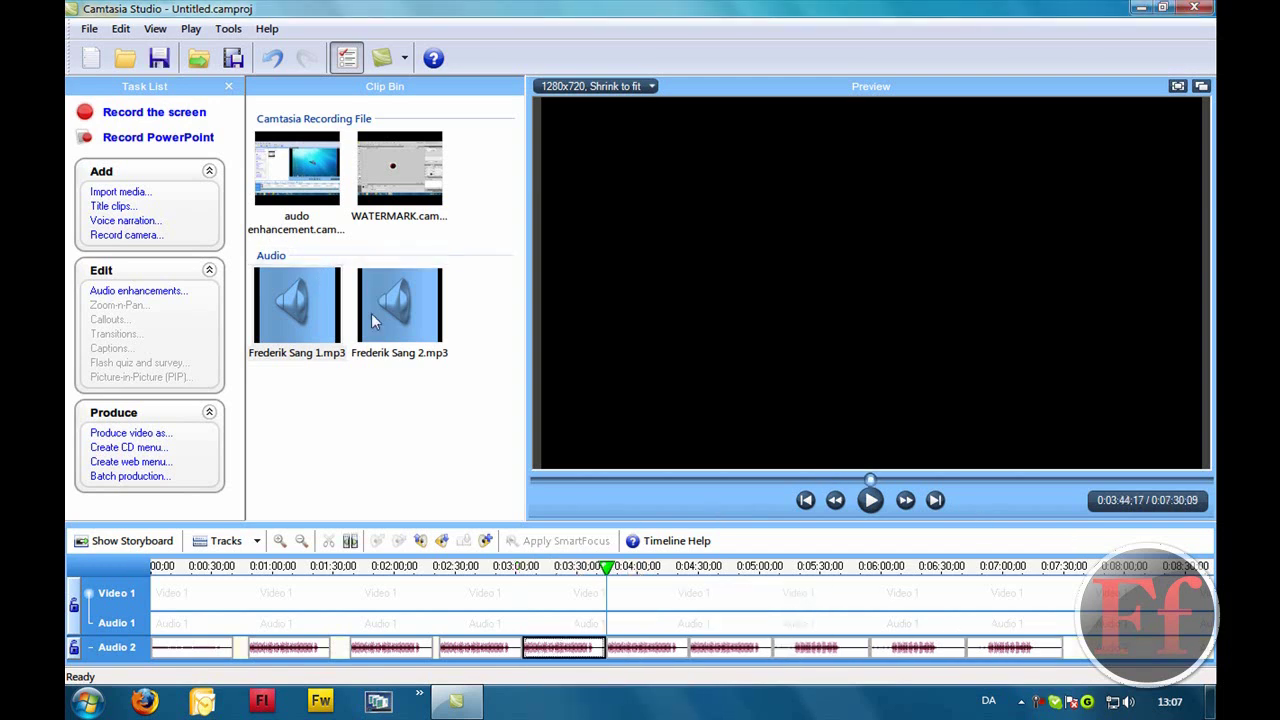
pyautogui.moveTo(371, 313); pyautogui.dragTo(1108, 668)
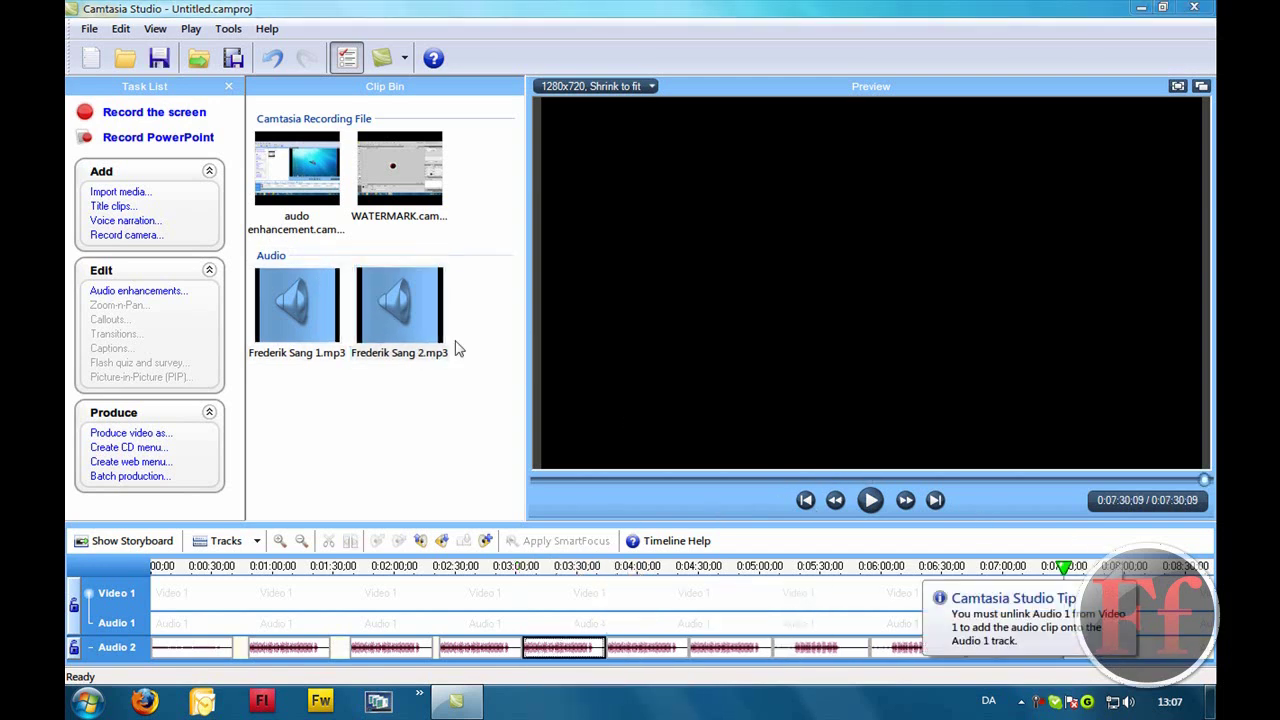
pyautogui.moveTo(420, 316); pyautogui.dragTo(424, 320)
pyautogui.moveTo(879, 554); pyautogui.dragTo(878, 650)
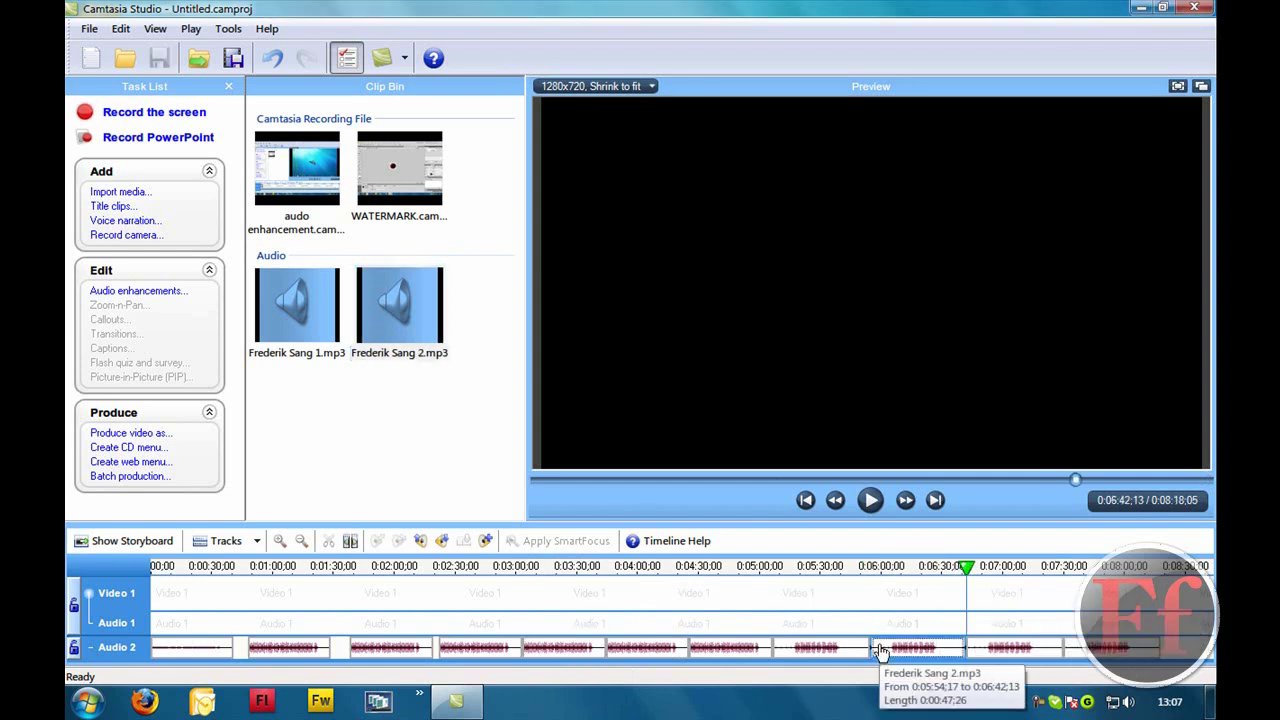
pyautogui.moveTo(433, 338); pyautogui.dragTo(458, 340)
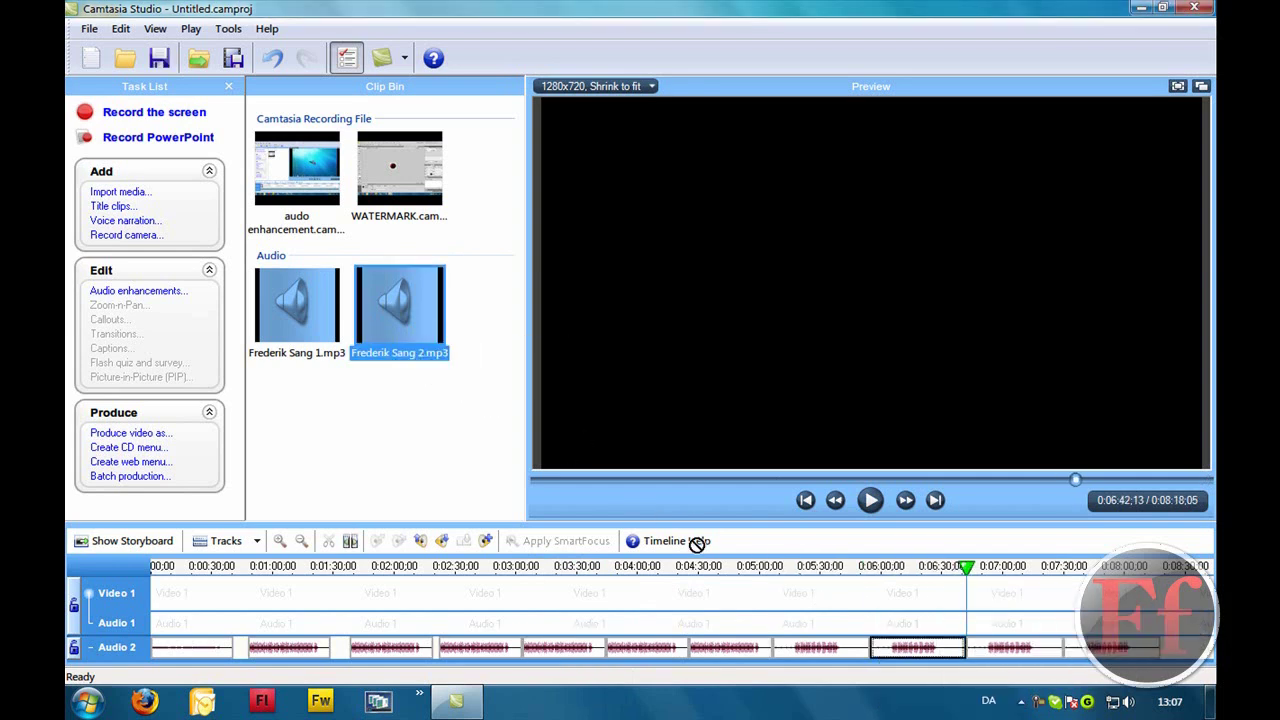
pyautogui.moveTo(829, 623); pyautogui.dragTo(870, 648)
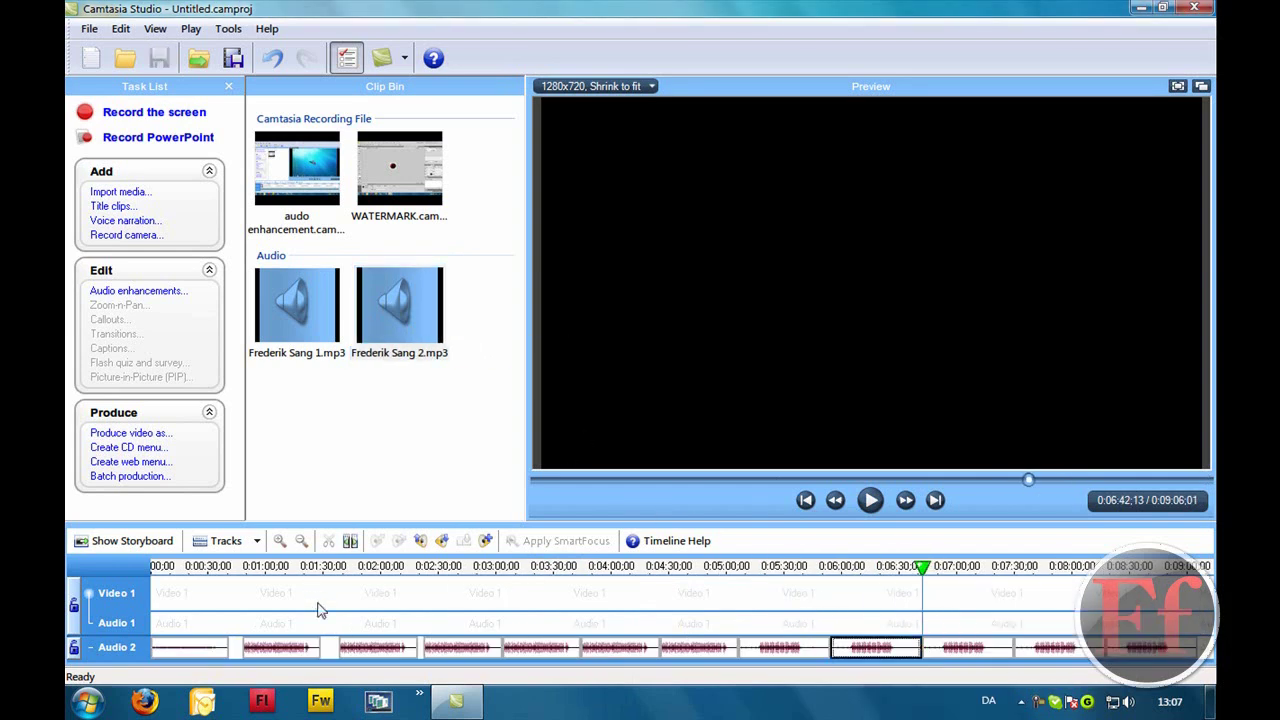
# Move the added copies of the first song earlier on Audio 2 so that they follow one another without gaps.
pyautogui.click(236, 654)
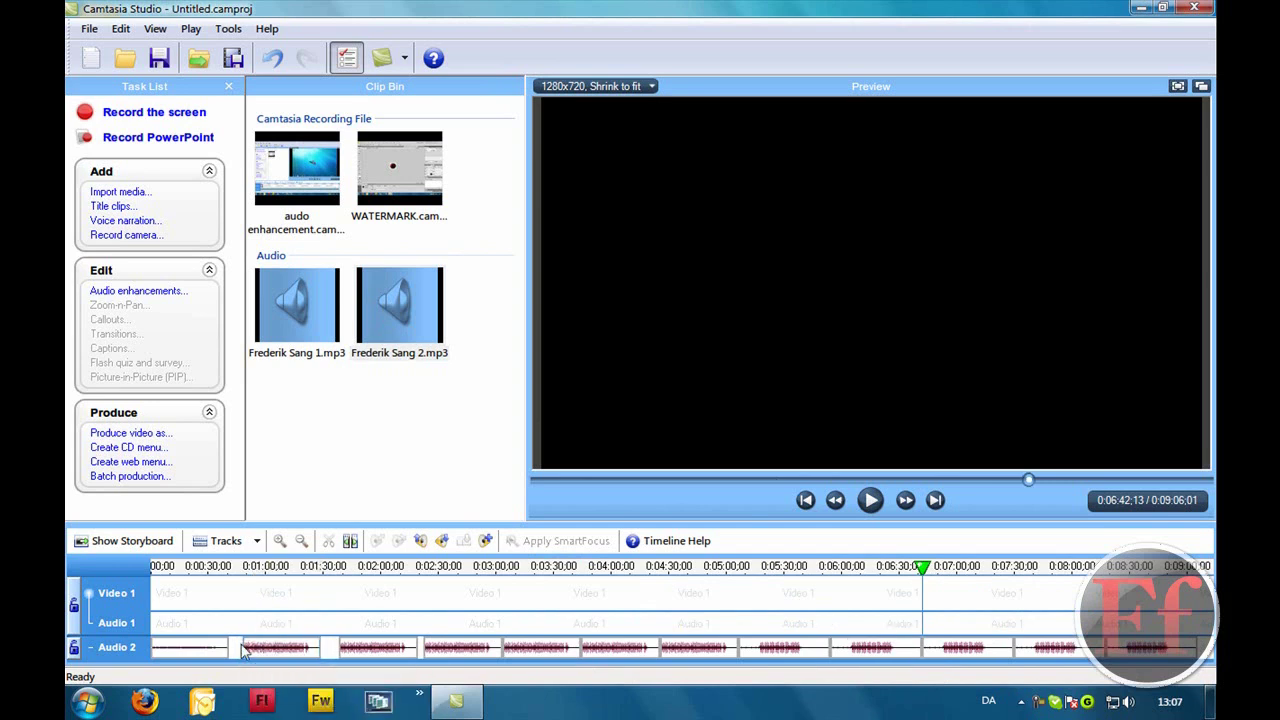
pyautogui.click(350, 647)
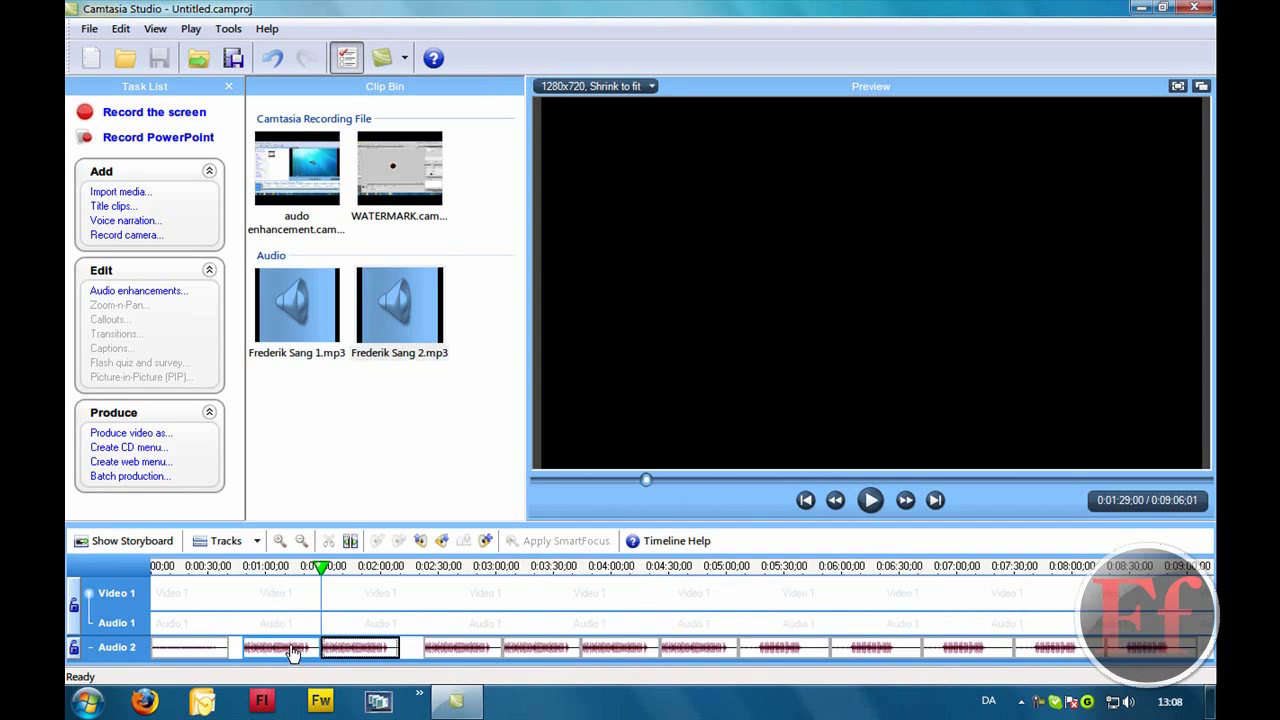
pyautogui.moveTo(390, 648); pyautogui.dragTo(472, 645)
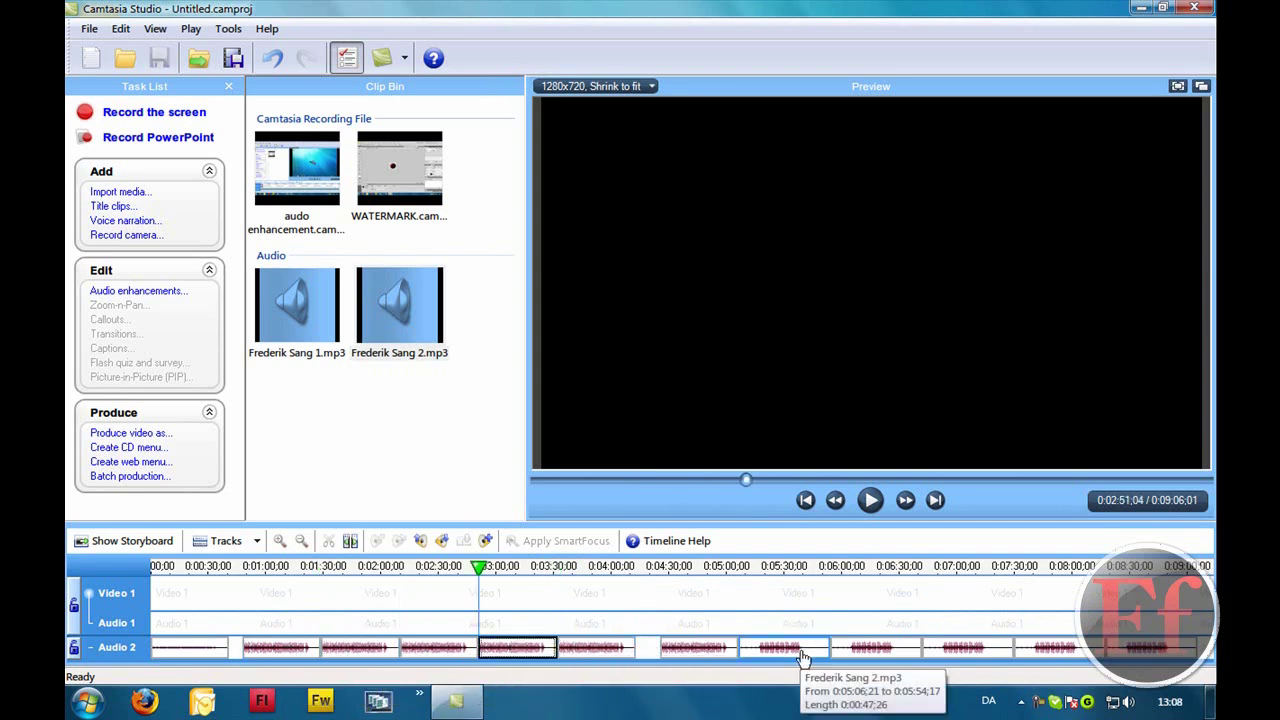
pyautogui.moveTo(722, 647); pyautogui.dragTo(677, 654)
# Move the remaining song clips on Audio 2 earlier so that they follow the first song's copies without gaps.
pyautogui.moveTo(782, 648); pyautogui.dragTo(678, 634)
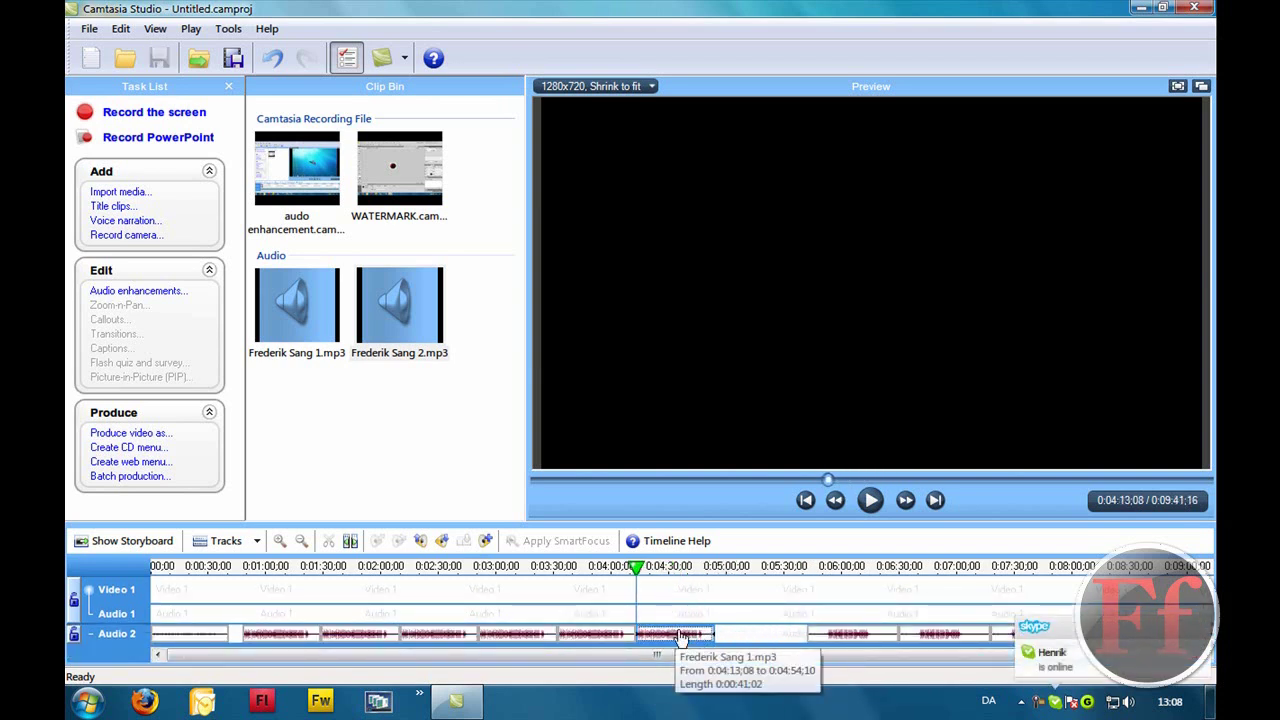
pyautogui.scroll(-2, 705, 612)
pyautogui.moveTo(838, 634); pyautogui.dragTo(757, 634)
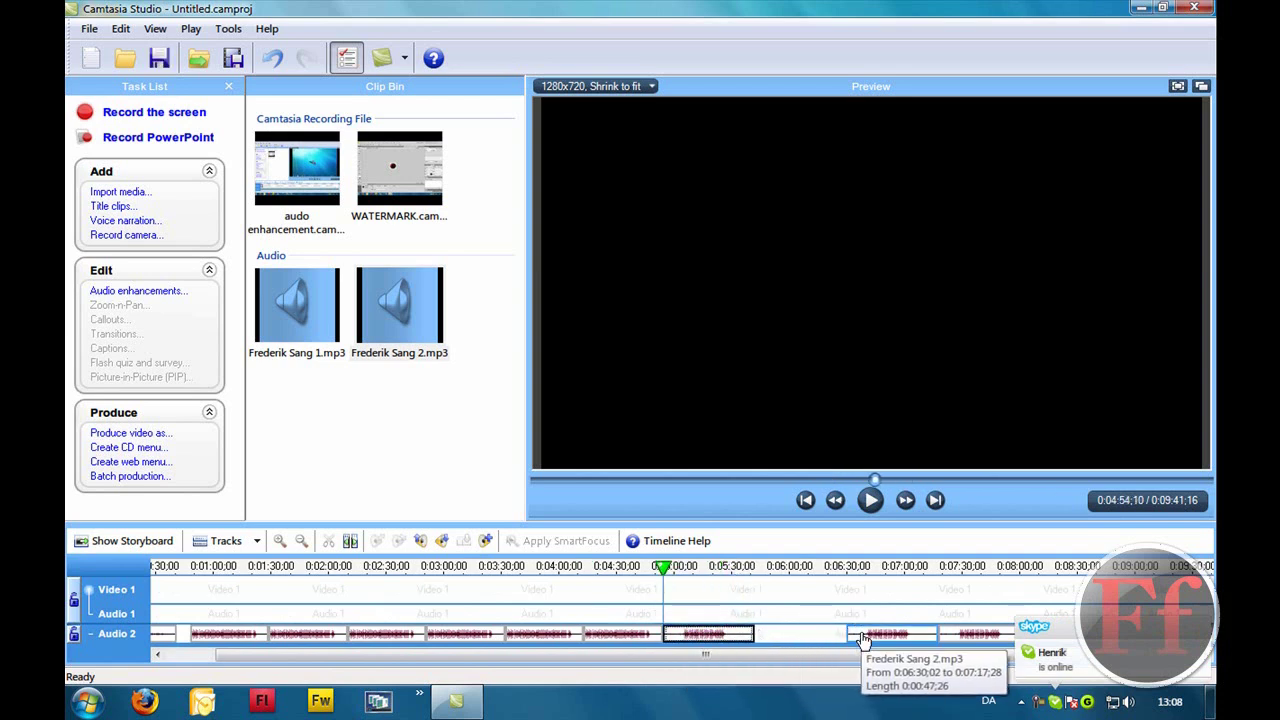
pyautogui.moveTo(858, 638); pyautogui.dragTo(769, 652)
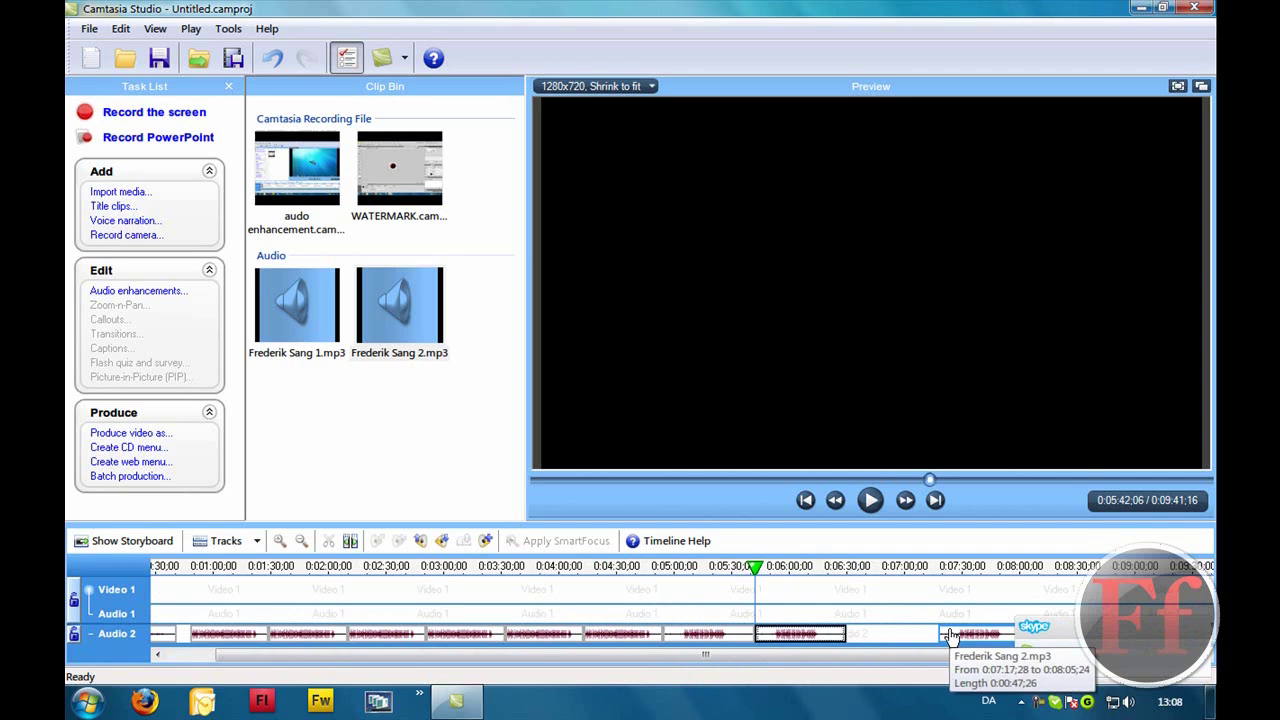
pyautogui.moveTo(940, 634); pyautogui.dragTo(840, 632)
pyautogui.moveTo(1066, 637); pyautogui.dragTo(975, 639)
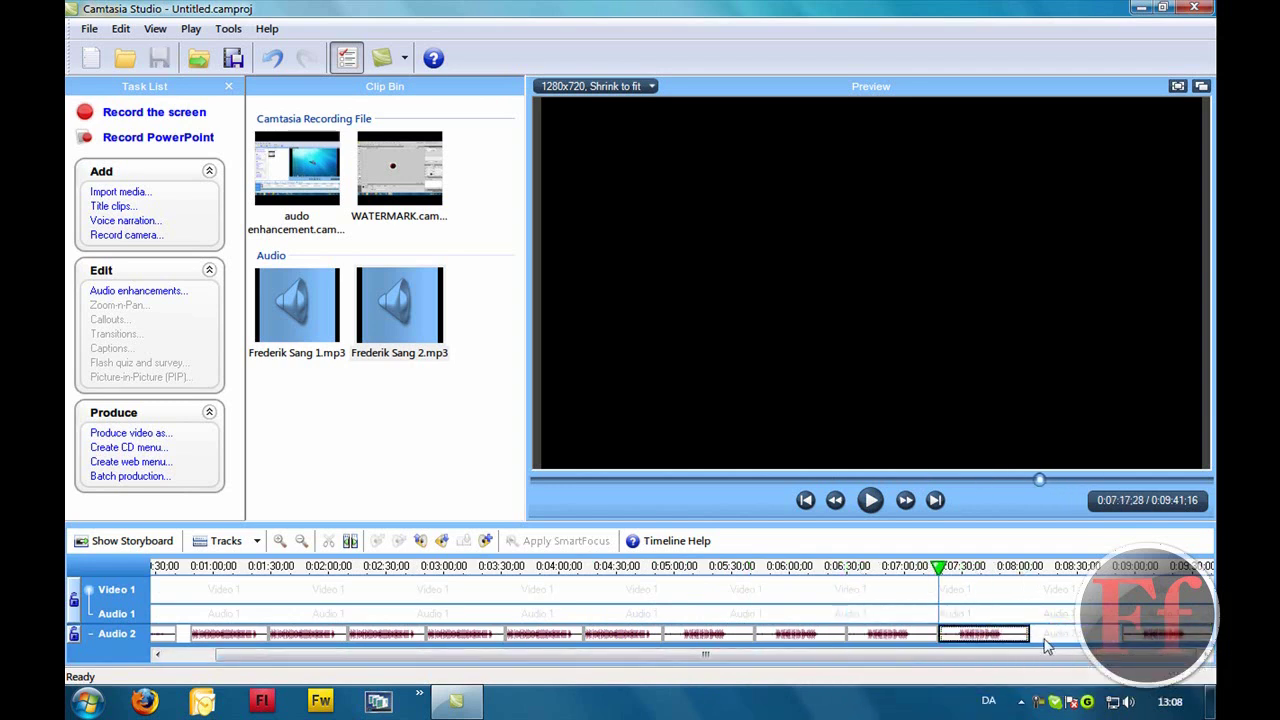
pyautogui.moveTo(1140, 634); pyautogui.dragTo(1040, 625)
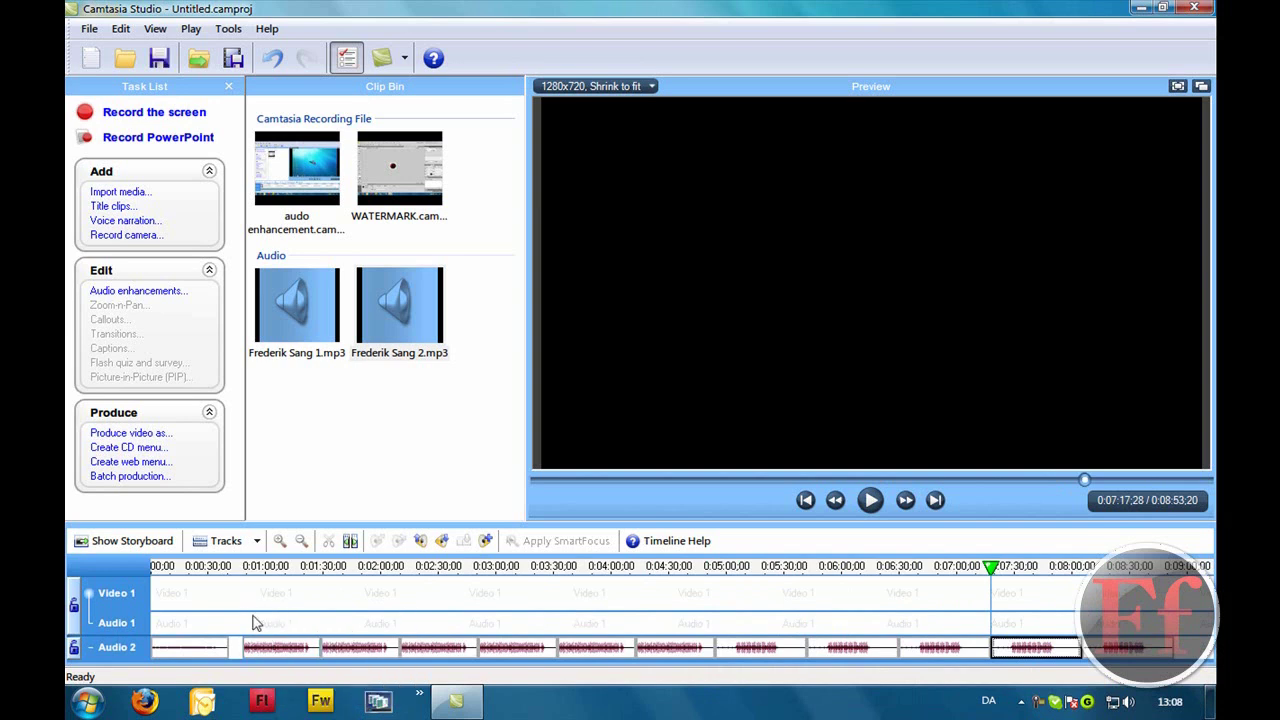
# Lower the volume of all Audio 2 music after the first gap, from the second clip to the end of the timeline.
pyautogui.click(1140, 646)
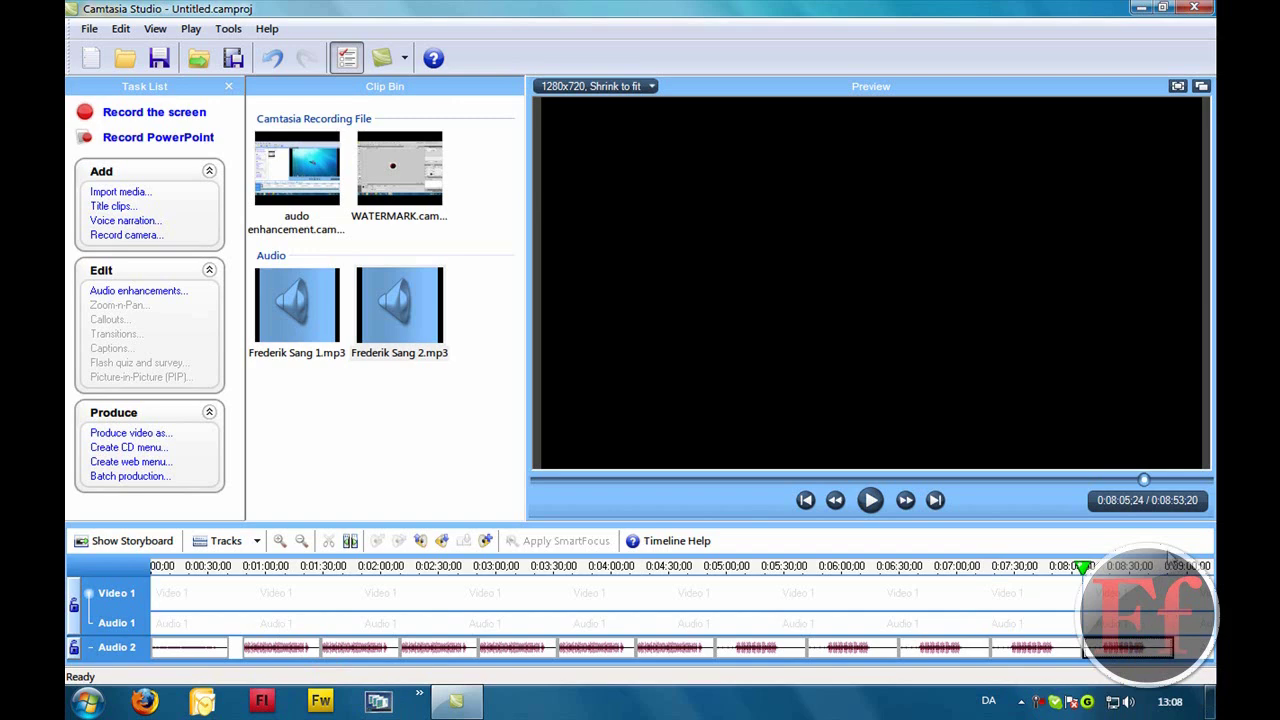
pyautogui.moveTo(1173, 566); pyautogui.dragTo(242, 545)
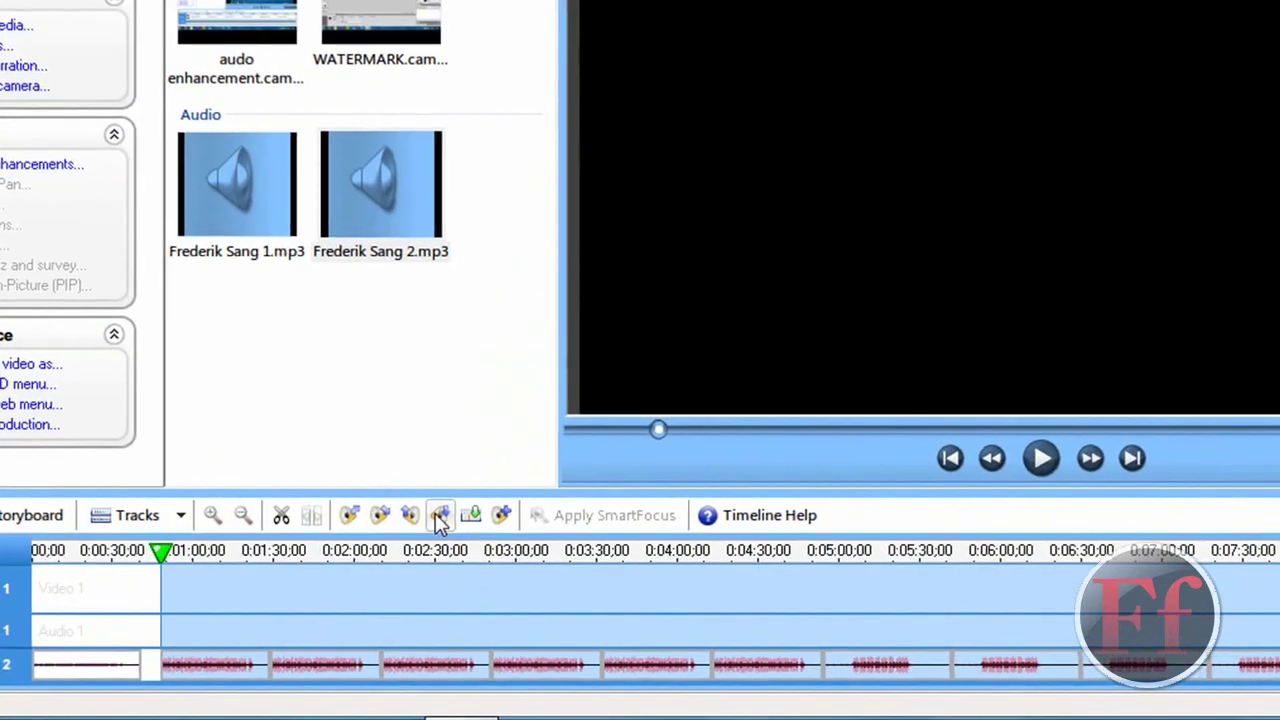
pyautogui.click(440, 515)
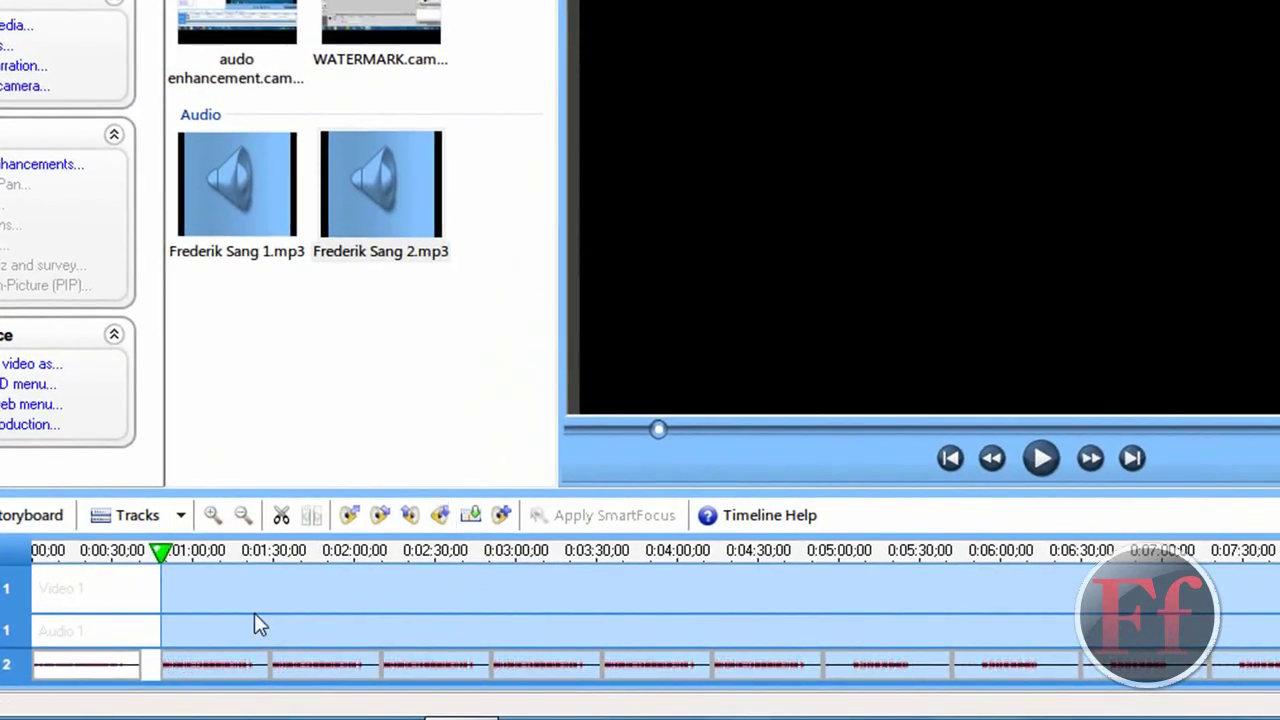
pyautogui.click(412, 519)
pyautogui.click(439, 514)
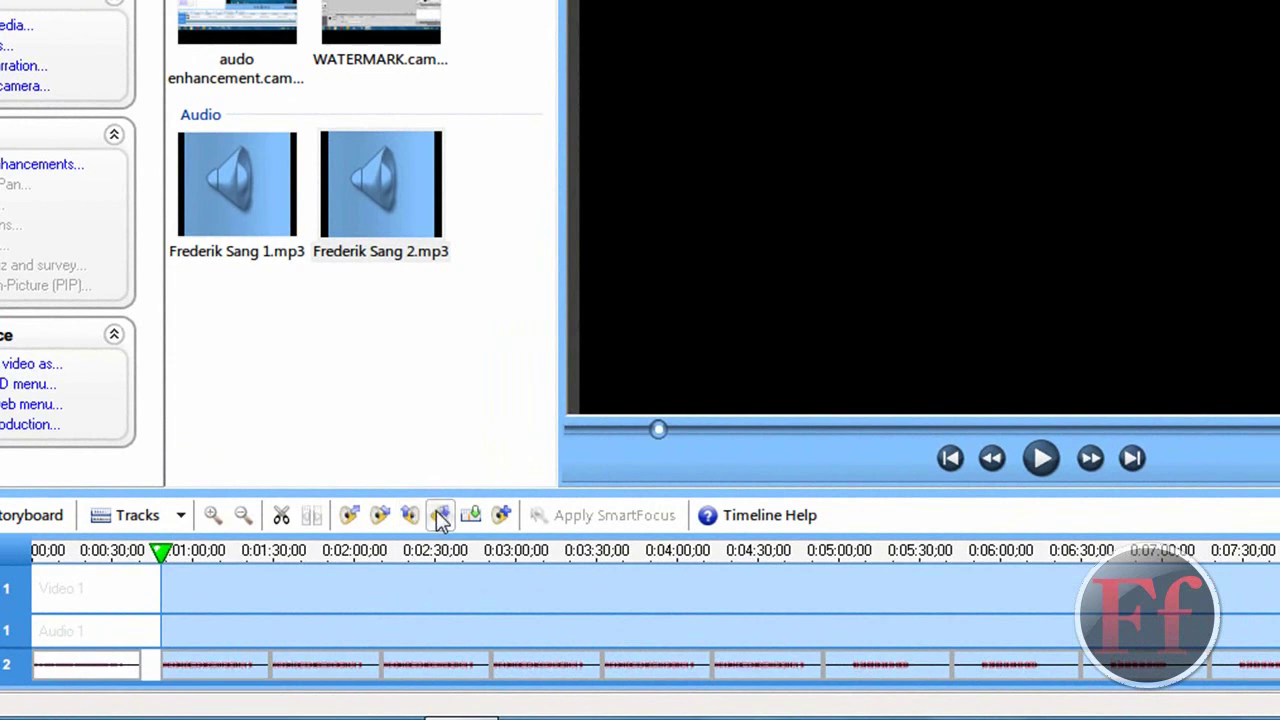
pyautogui.click(441, 515)
pyautogui.click(441, 515)
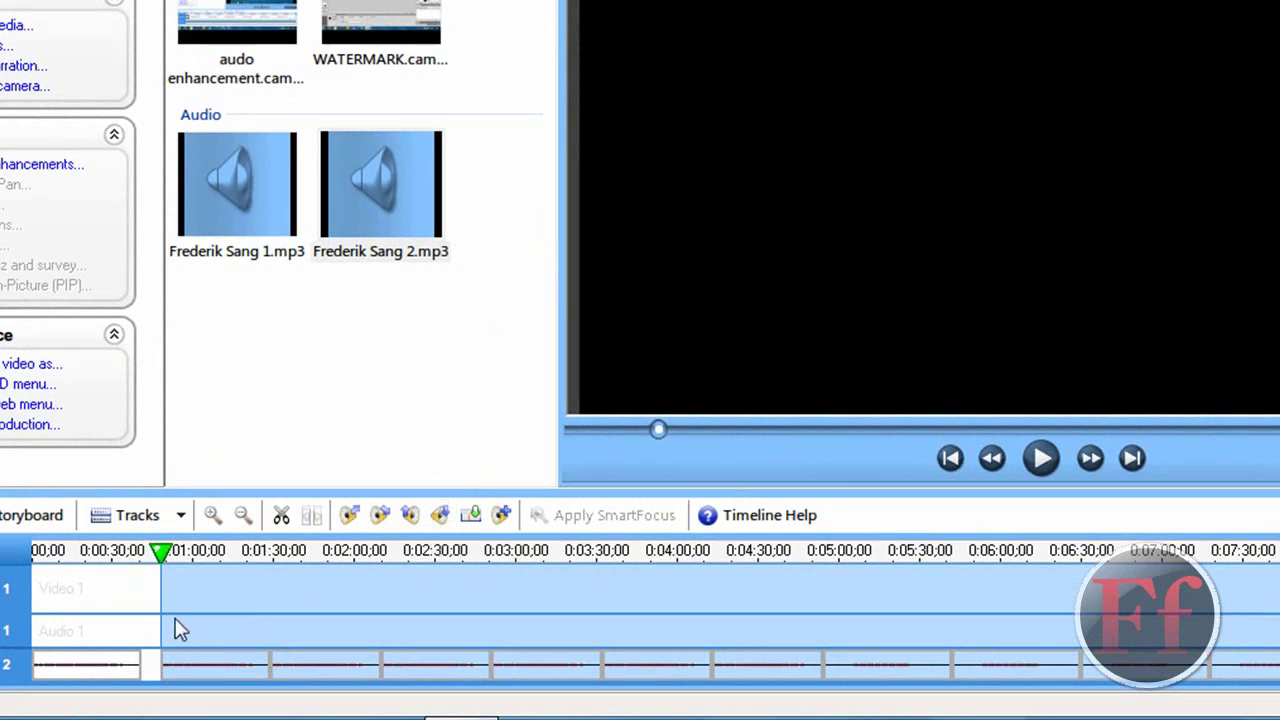
pyautogui.click(150, 664)
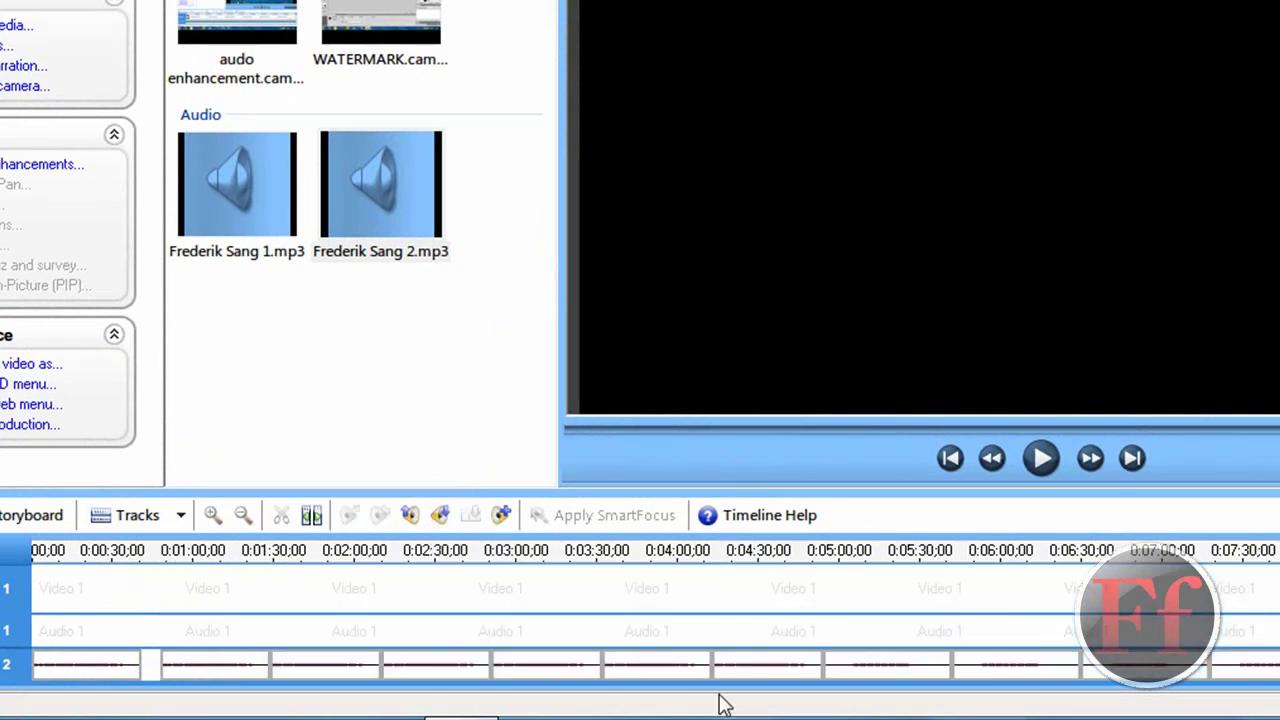
# Replace the second music clip on Audio 2 with a new copy of the first song placed directly after the opening clip.
pyautogui.moveTo(100, 668)
pyautogui.mouseDown()
pyautogui.moveTo(118, 670)
pyautogui.moveTo(80, 663)
pyautogui.mouseUp()
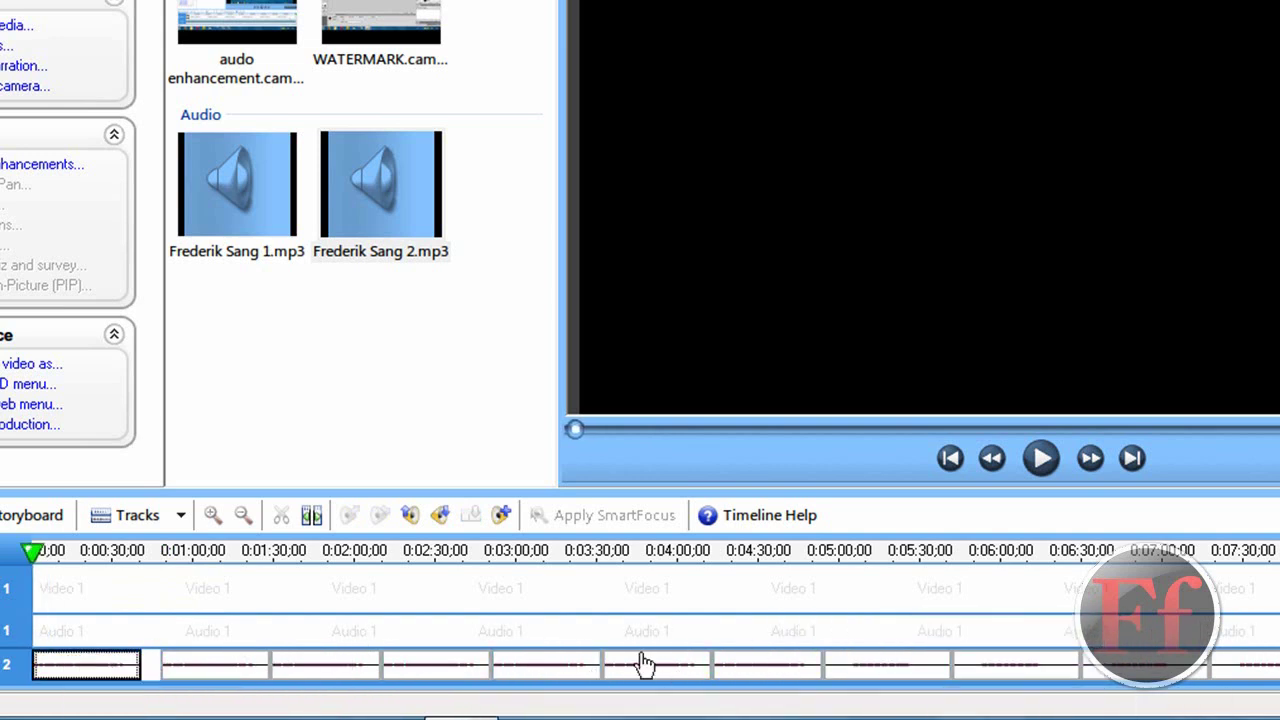
pyautogui.rightClick(236, 670)
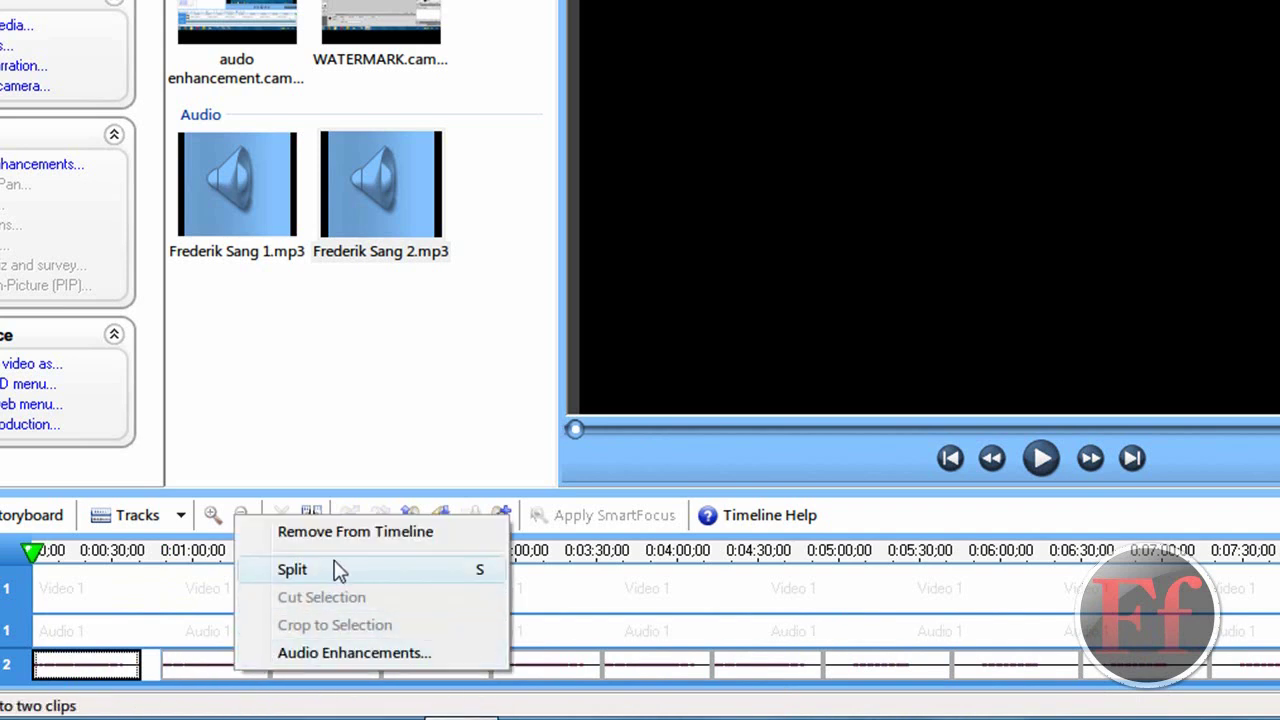
pyautogui.click(346, 533)
pyautogui.moveTo(263, 258); pyautogui.dragTo(140, 670)
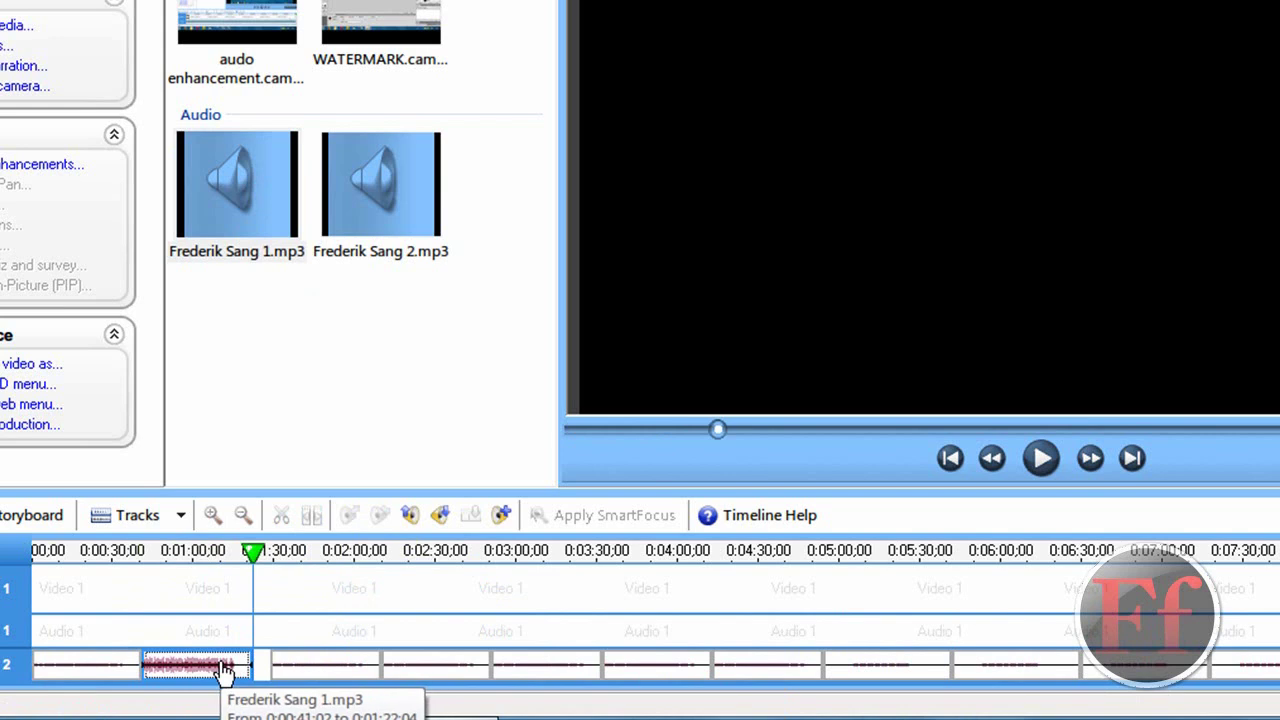
# Select the time range of the new first-song copy and lower its volume to match the quiet music around it.
pyautogui.moveTo(253, 550); pyautogui.dragTo(142, 551)
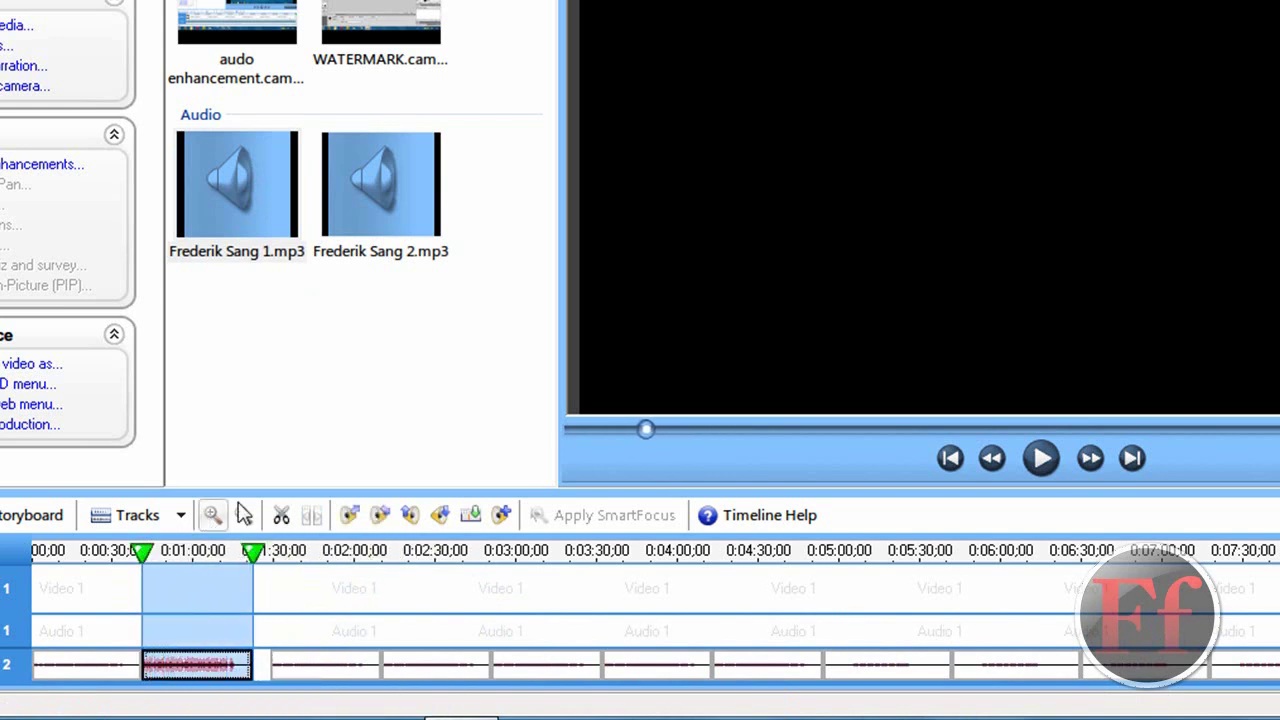
pyautogui.click(441, 515)
pyautogui.click(444, 518)
pyautogui.click(444, 518)
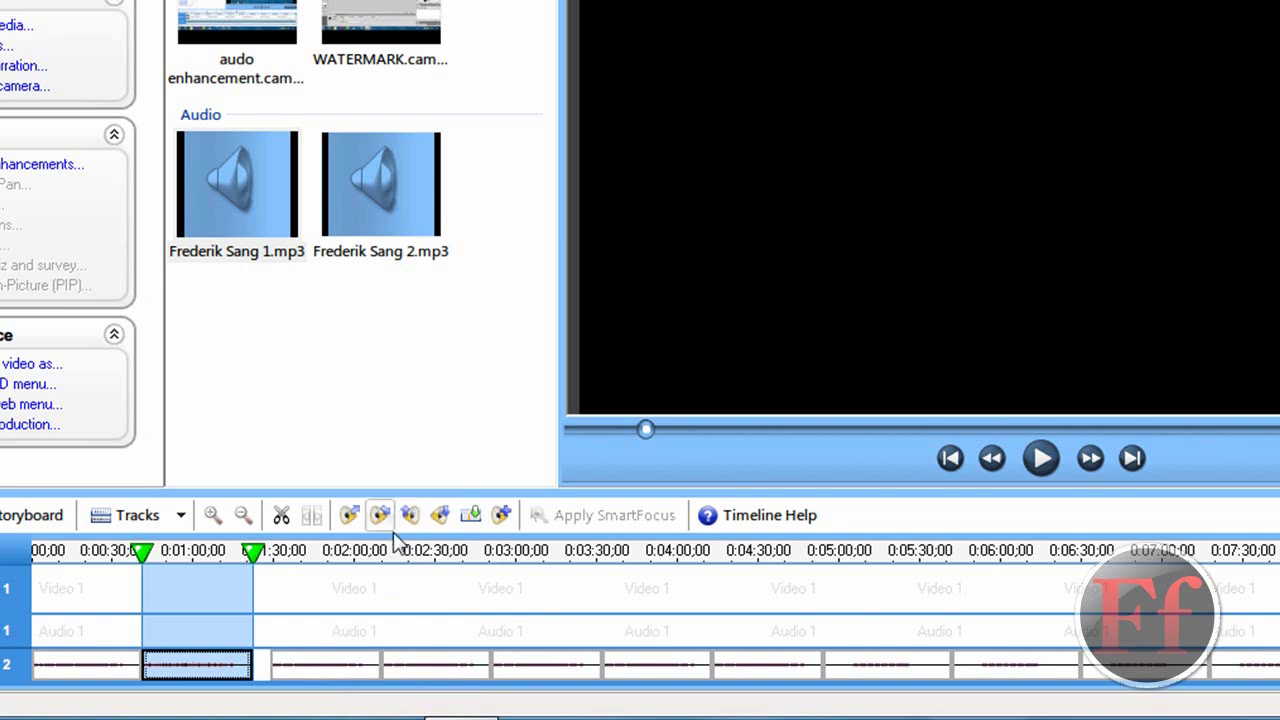
pyautogui.click(443, 517)
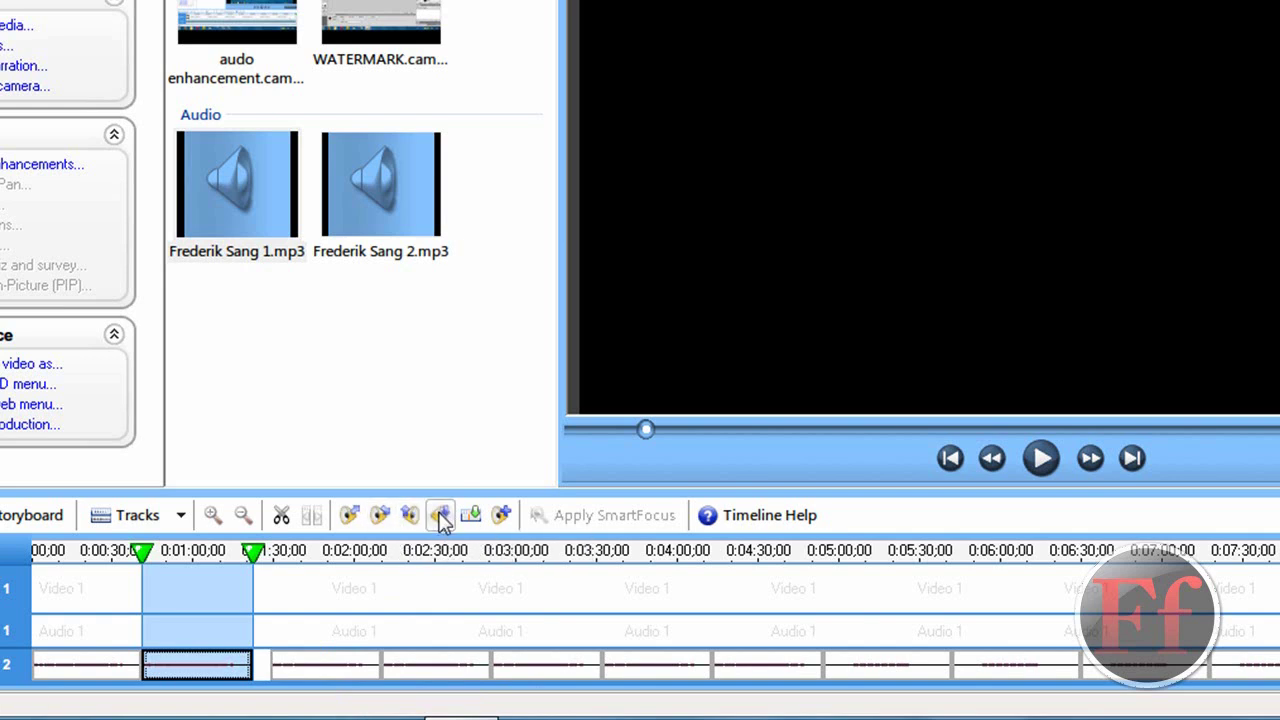
# Close the remaining gap on Audio 2 by moving each clip after the new copy earlier against its predecessor.
pyautogui.click(286, 663)
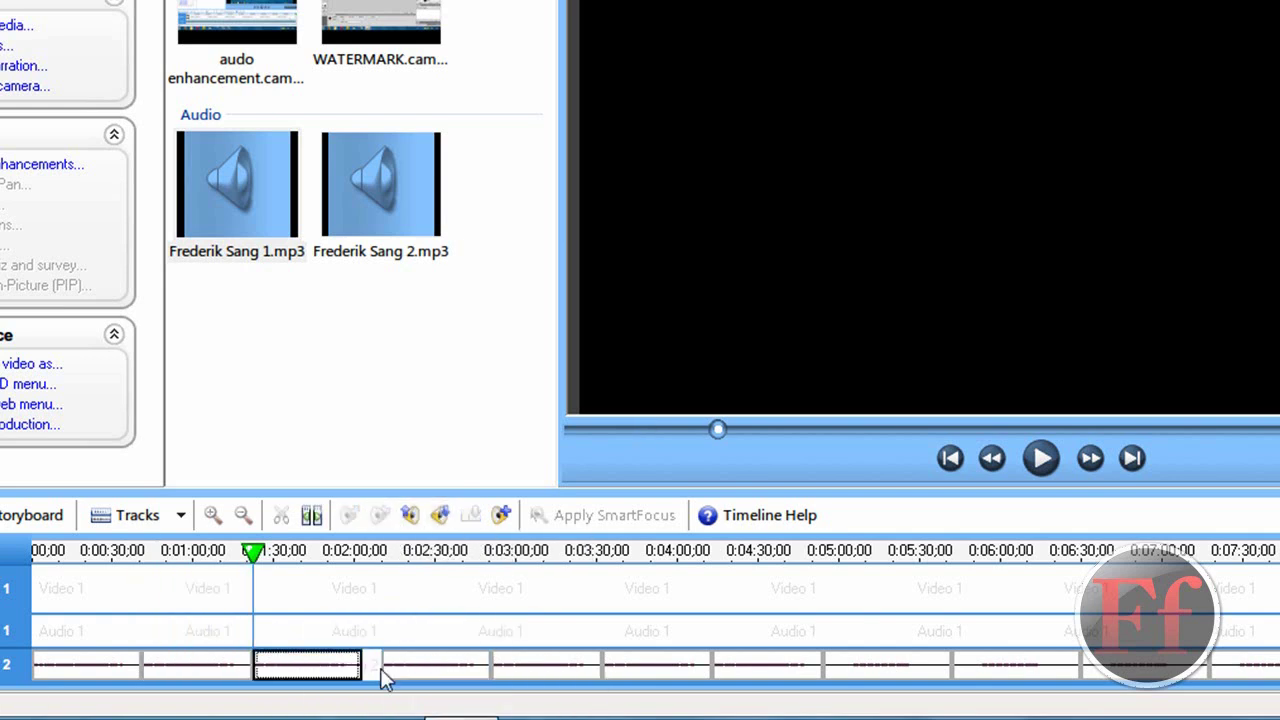
pyautogui.click(425, 670)
pyautogui.moveTo(425, 670); pyautogui.dragTo(592, 665)
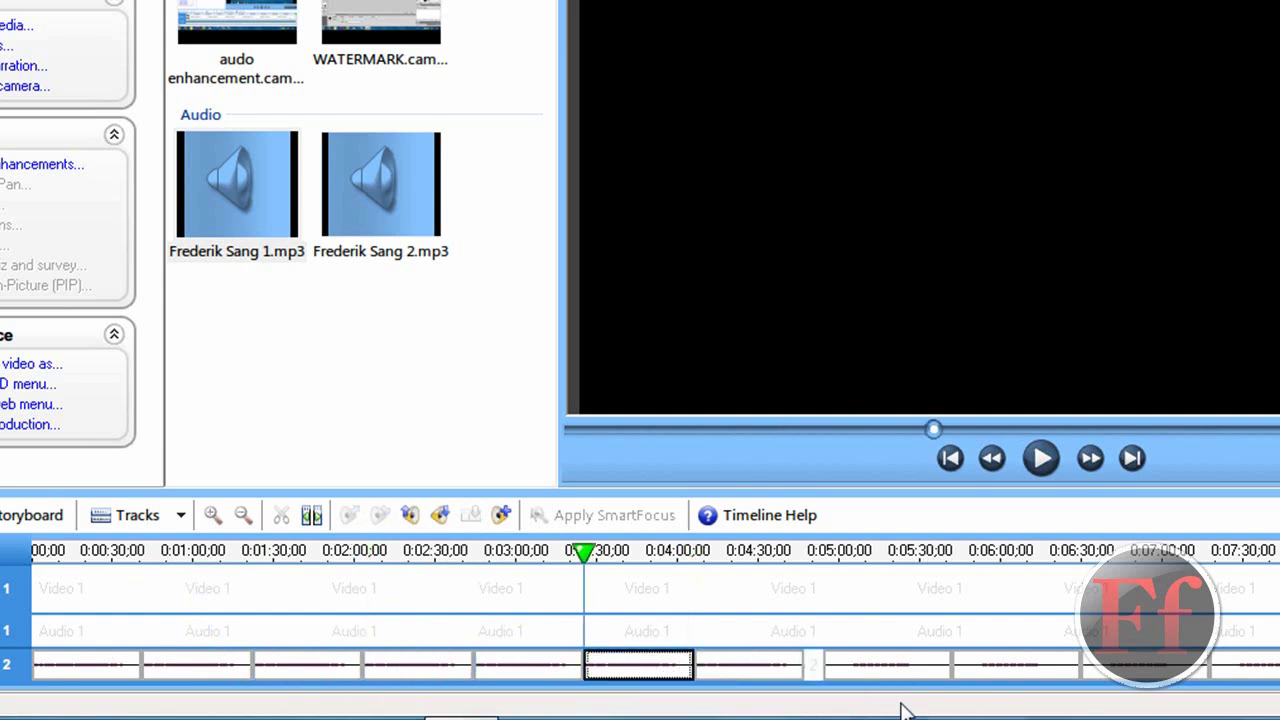
pyautogui.click(860, 675)
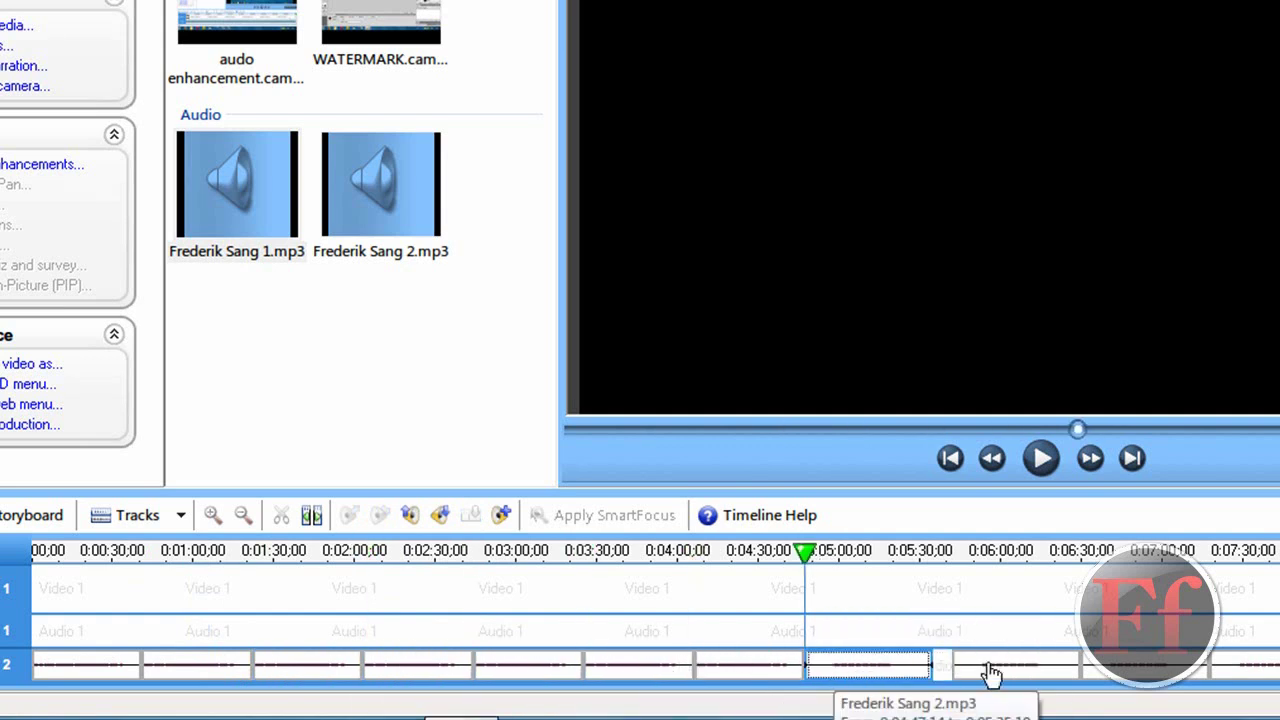
pyautogui.moveTo(1000, 672); pyautogui.dragTo(1100, 668)
pyautogui.moveTo(1256, 672); pyautogui.dragTo(1246, 698)
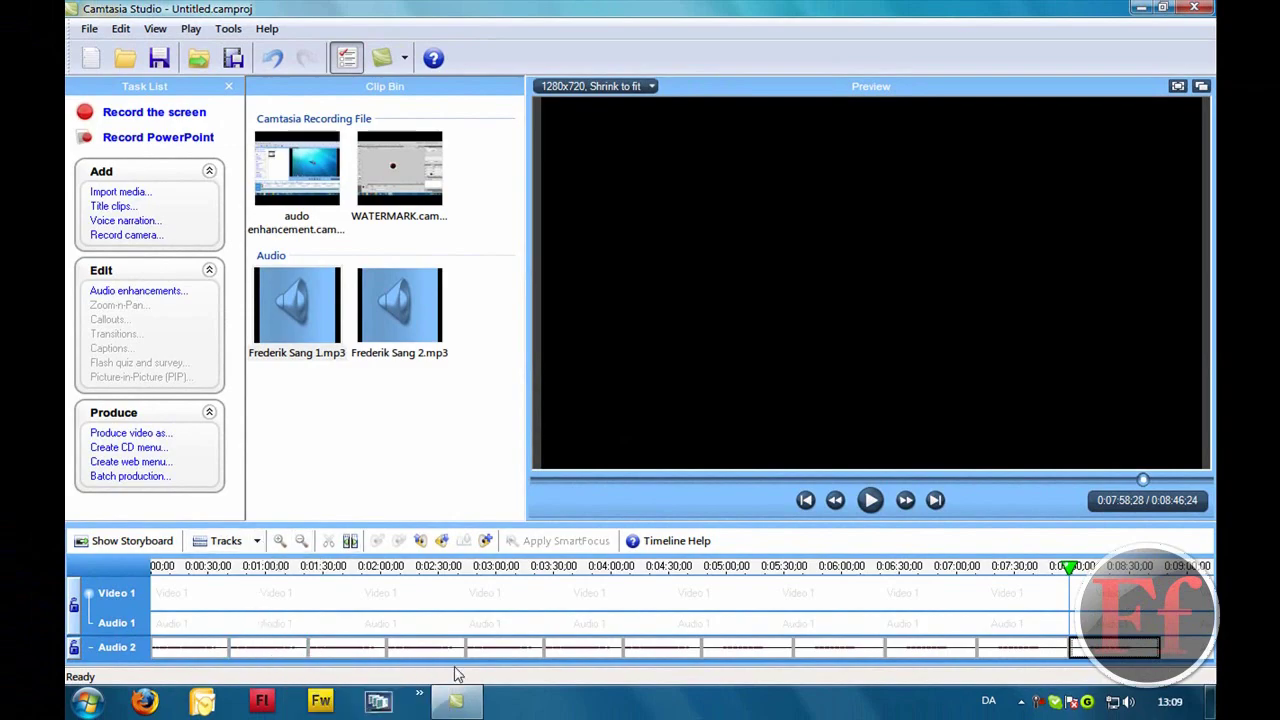
pyautogui.click(89, 28)
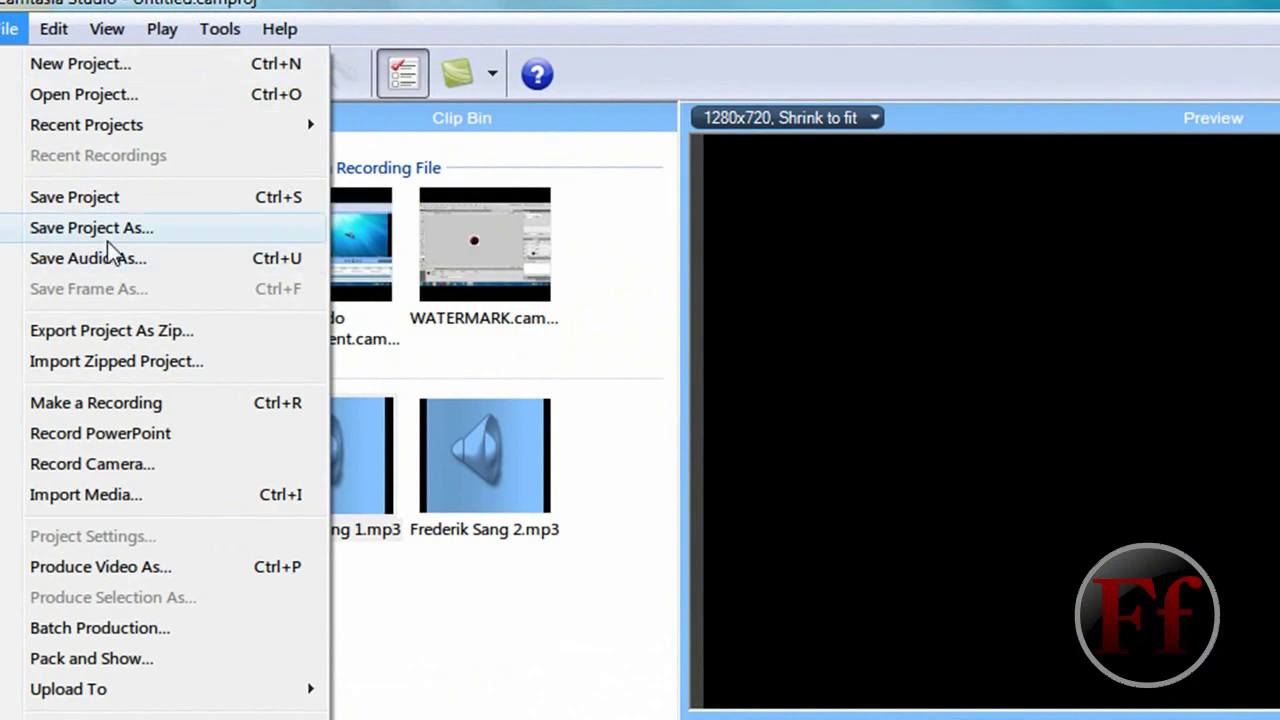
pyautogui.click(107, 236)
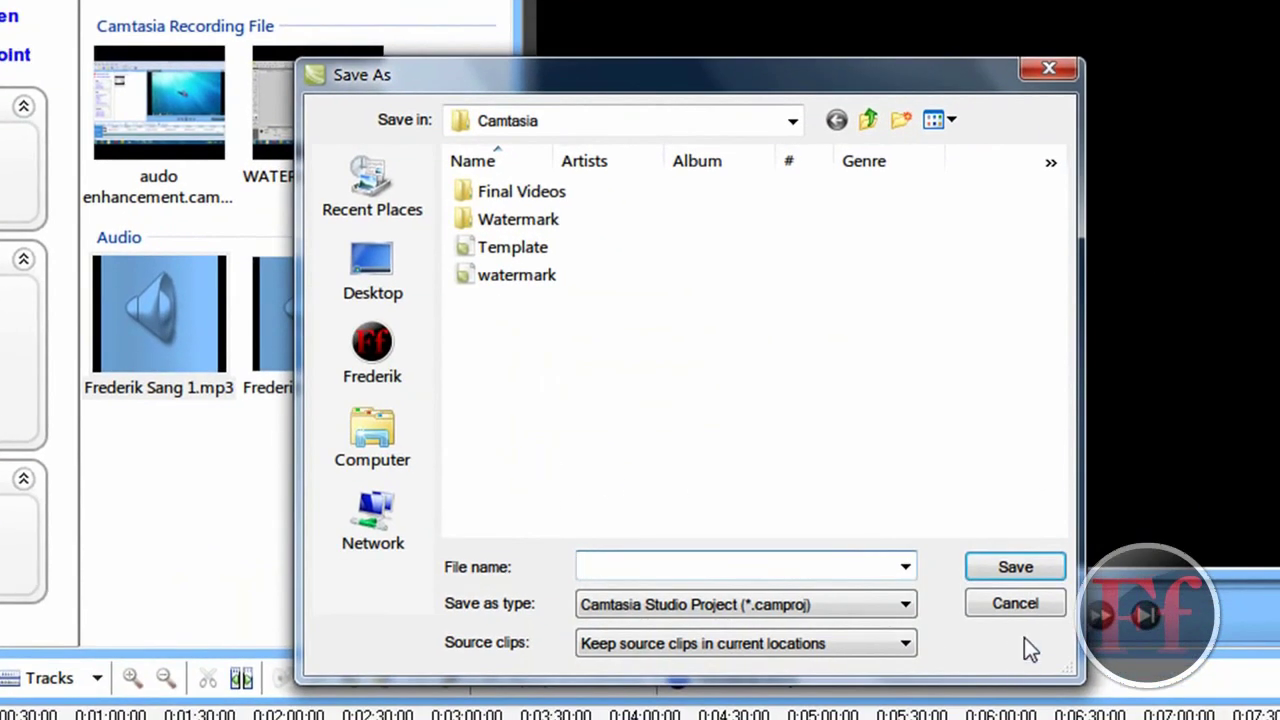
pyautogui.click(1055, 610)
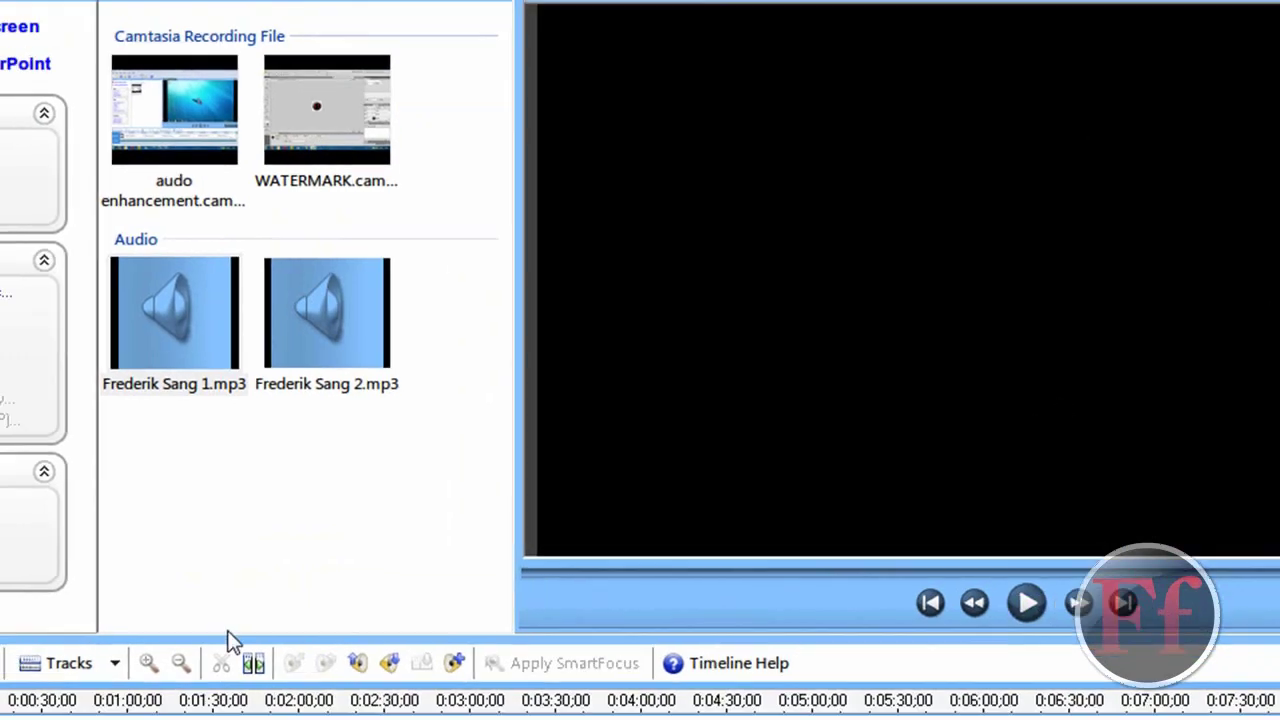